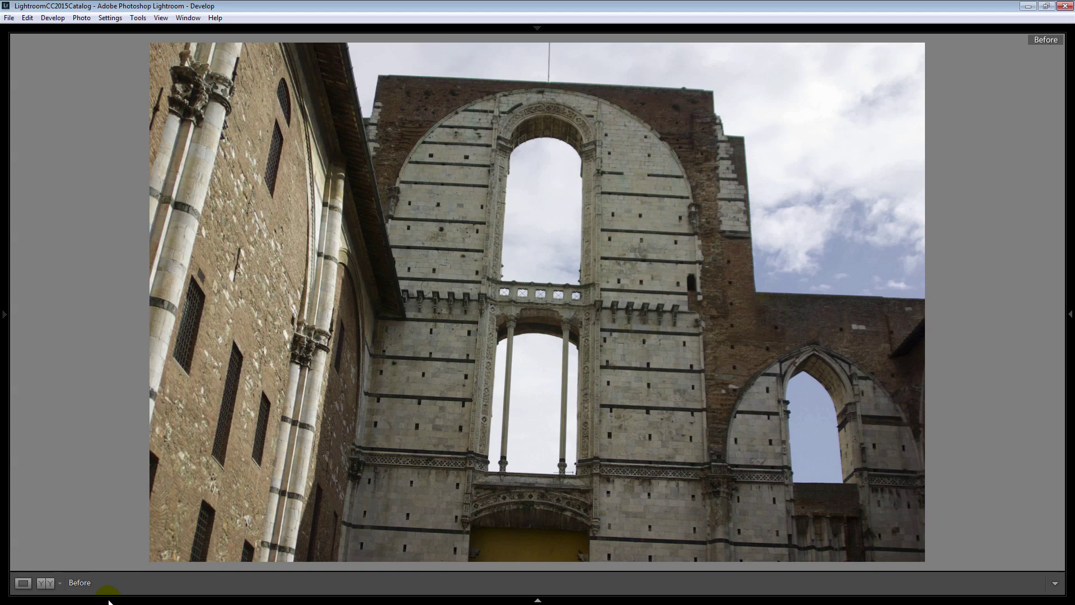
- Exit the Before preview to show the original facade photo in the Develop loupe view
key("backslash")
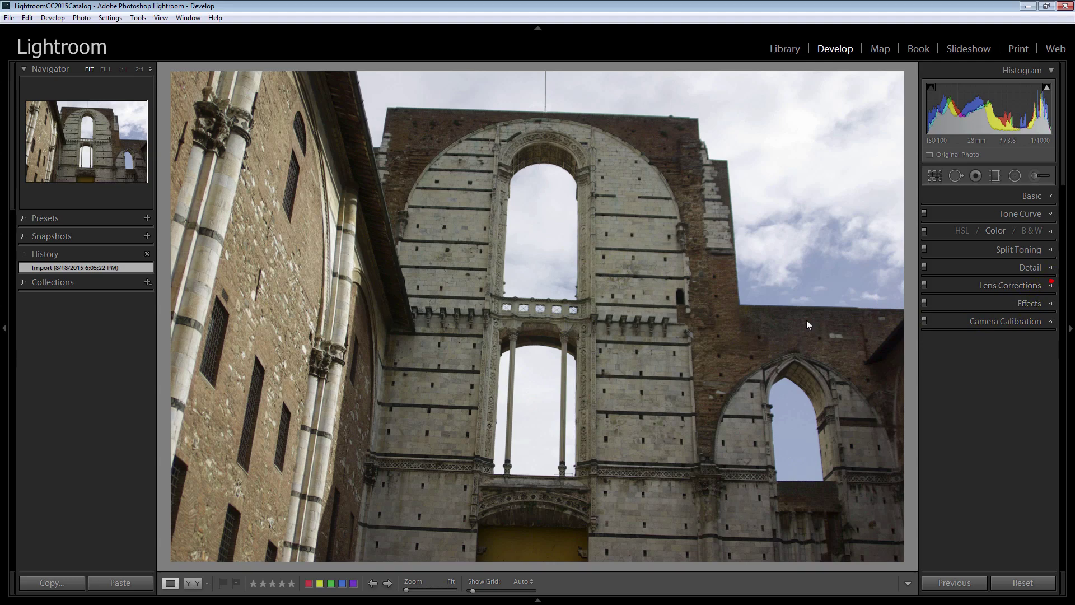
- Compare the Auto, Vertical and Full upright corrections, then settle on Level upright
left_click(1051, 287)
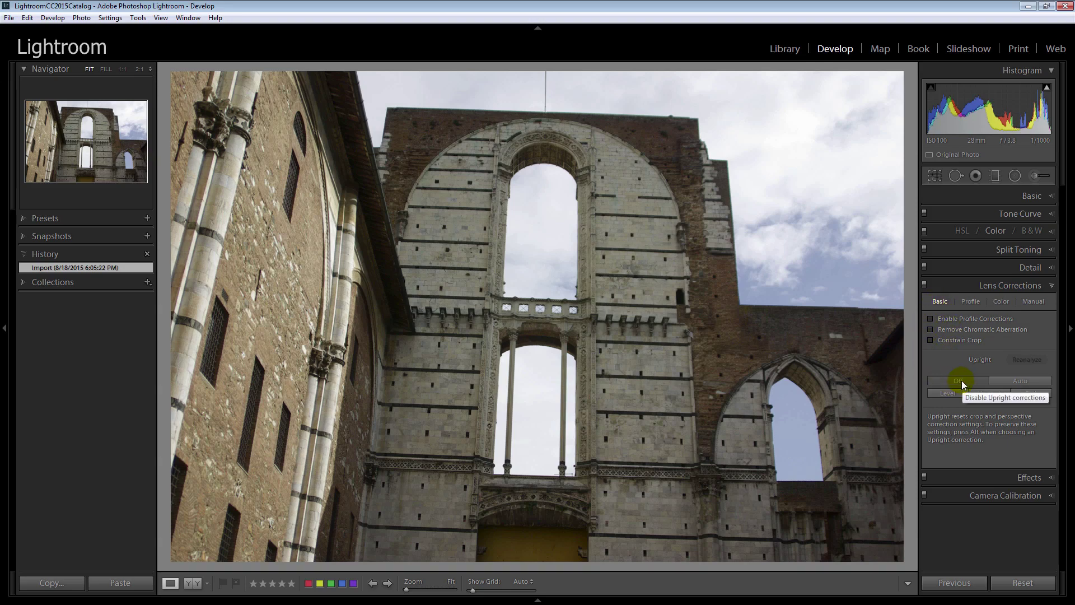
left_click(1015, 380)
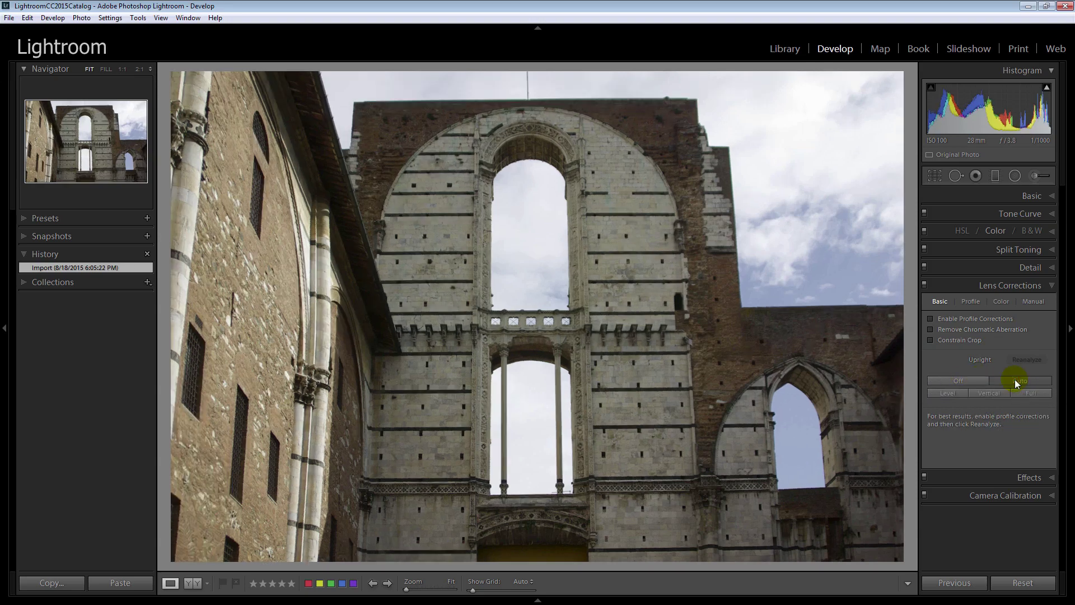
left_click(942, 393)
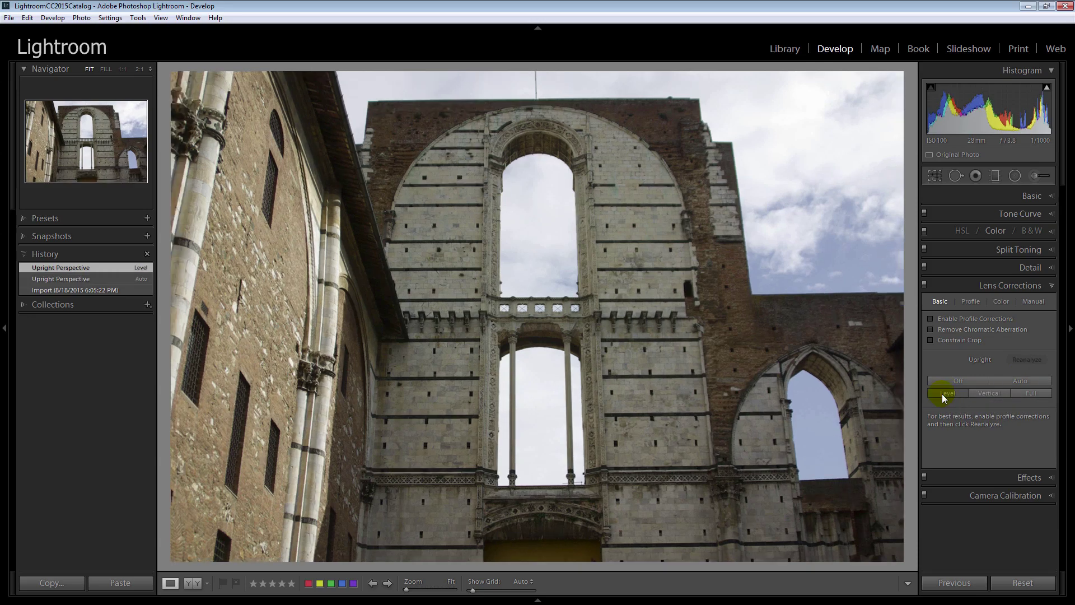
left_click(983, 393)
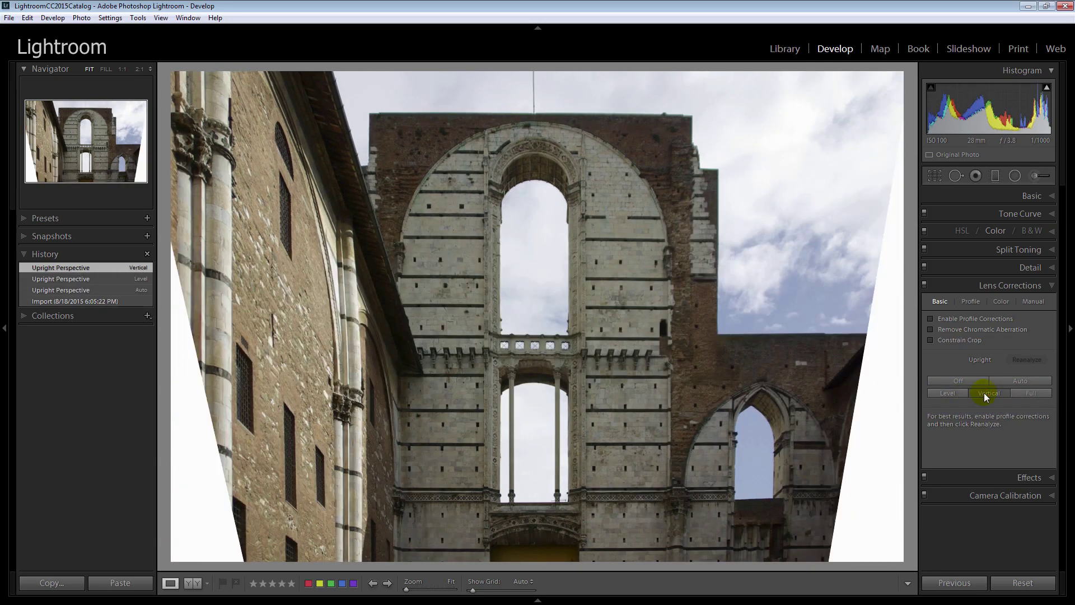
left_click(1030, 392)
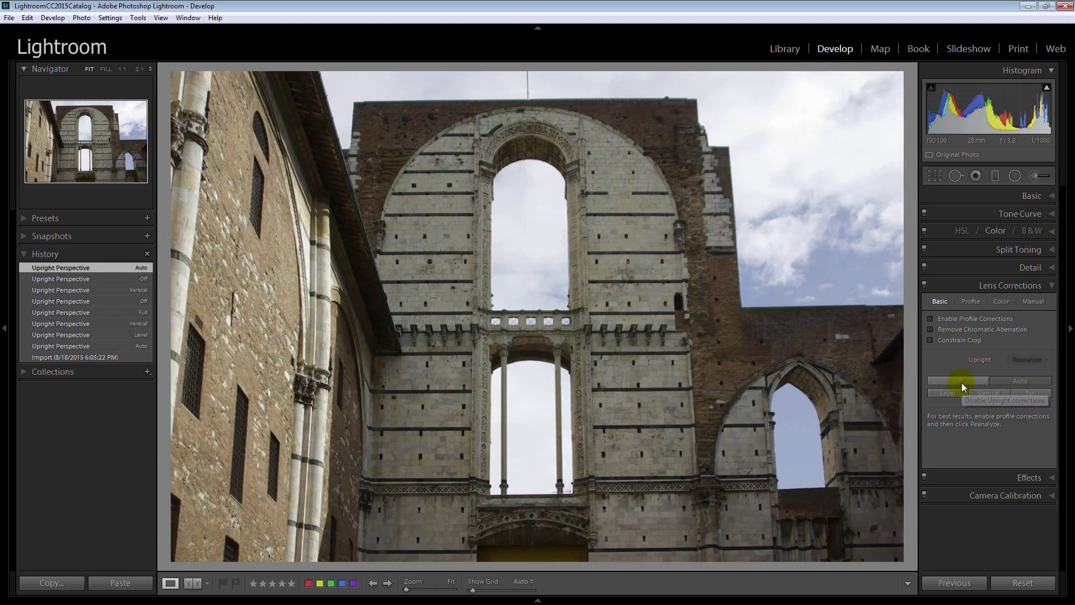
left_click(951, 393)
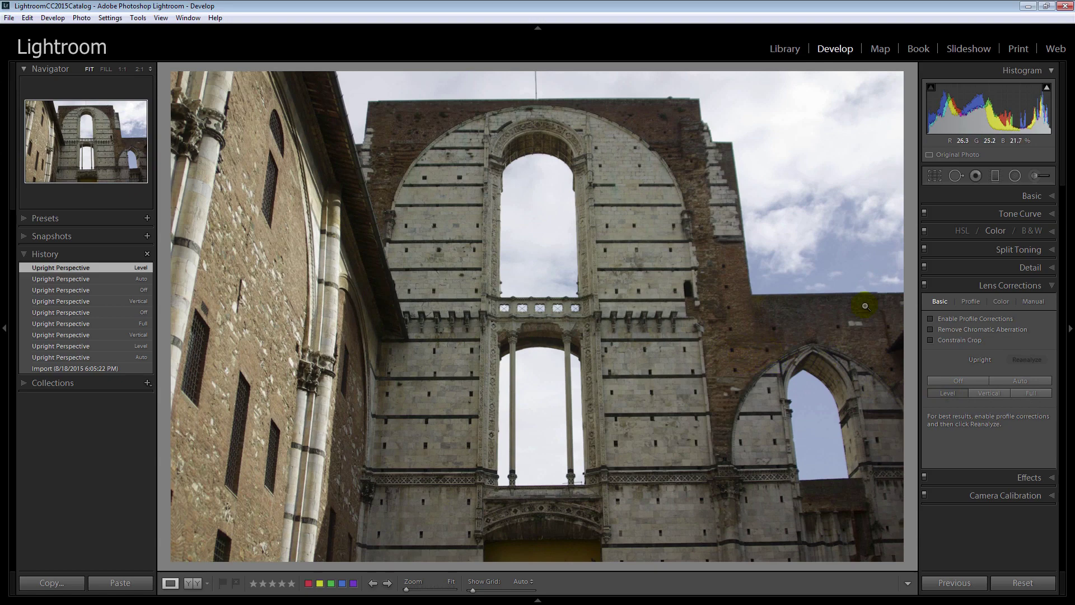
- Rotate the crop to a 0.70° angle and commit the straightened crop
left_click(935, 177)
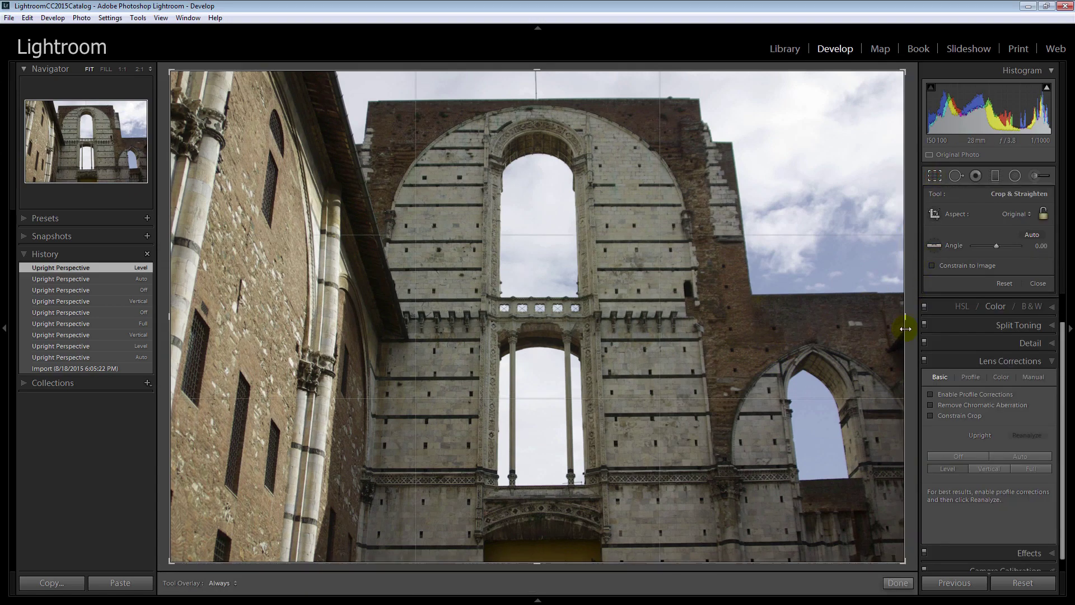
left_click_drag(909, 566, 908, 571)
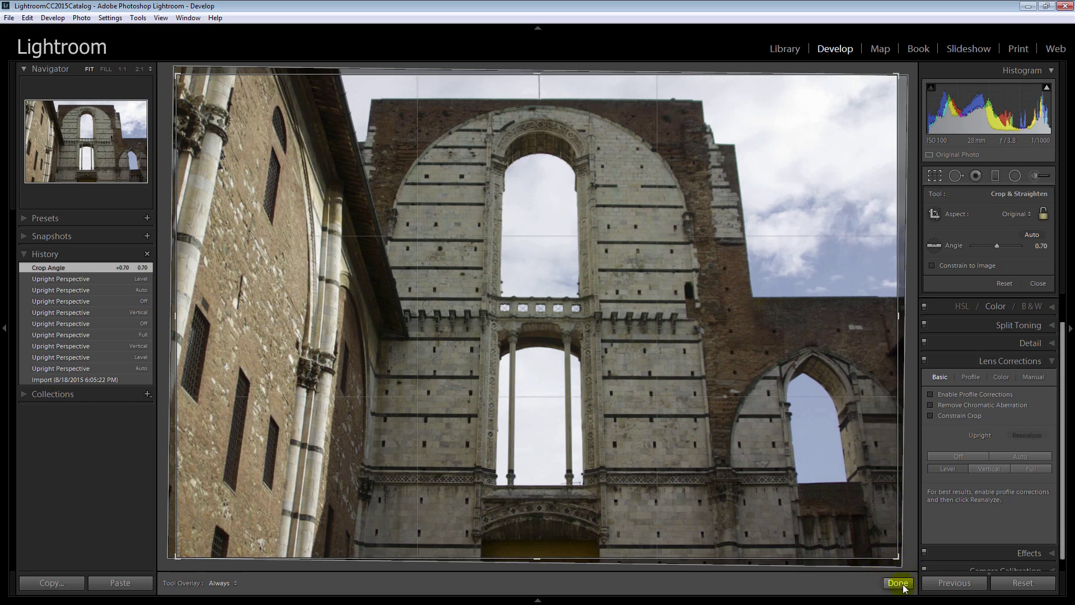
left_click(898, 583)
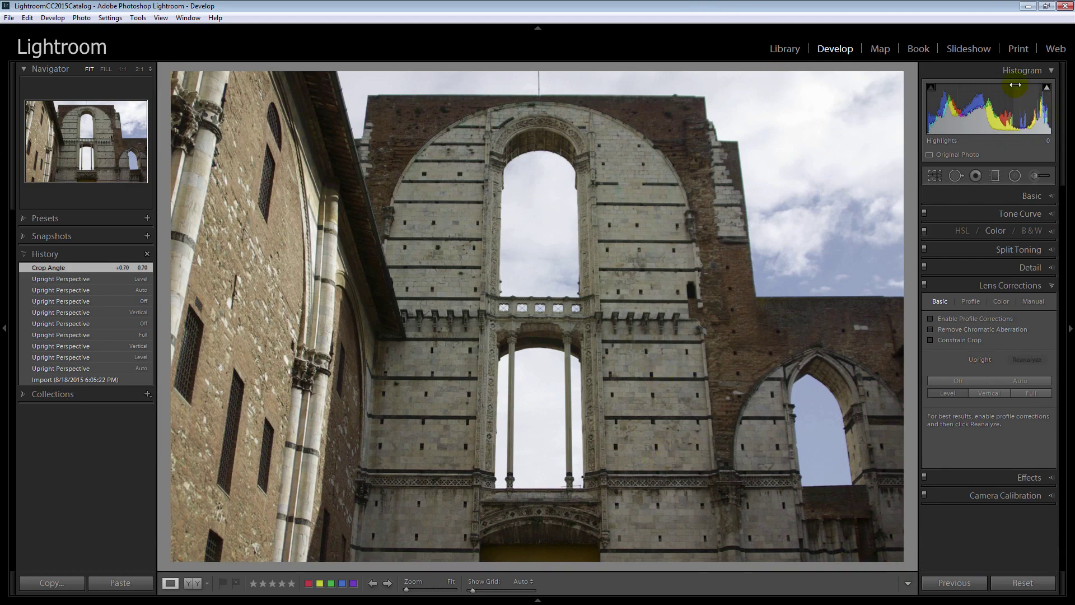
- Set Highlights −67 and Shadows +60, then Whites +26 and Blacks −29 using the clipping preview
left_click(1051, 196)
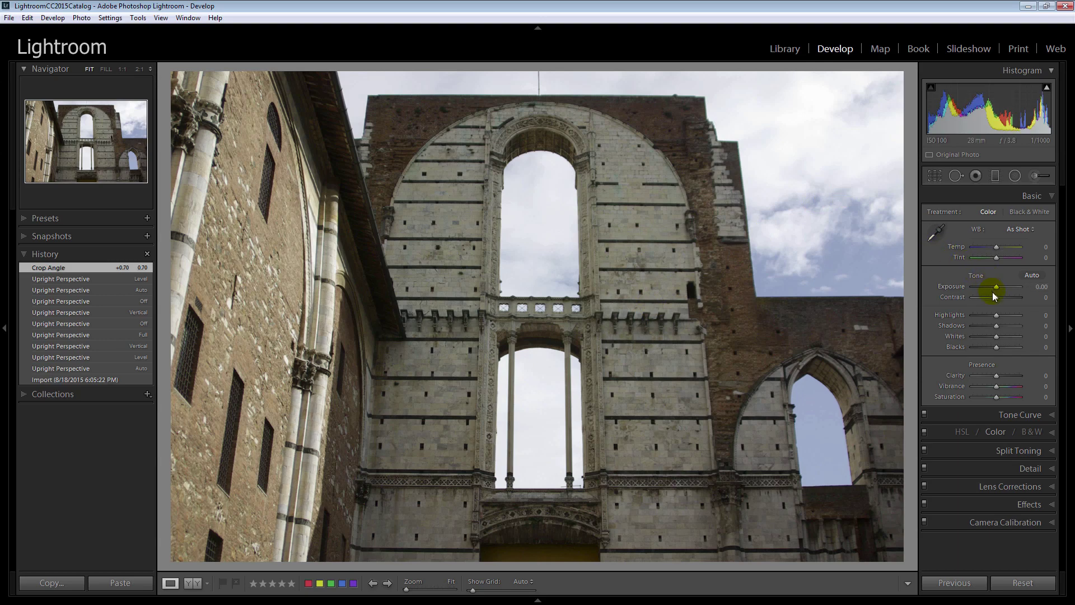
left_click_drag(997, 315, 980, 315)
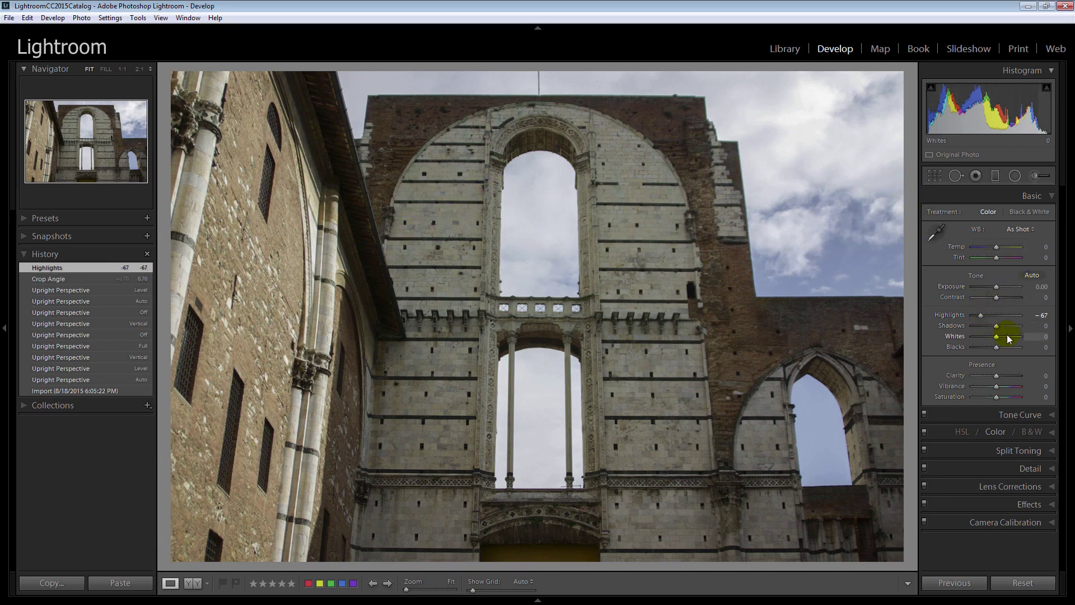
left_click_drag(997, 325, 1011, 327)
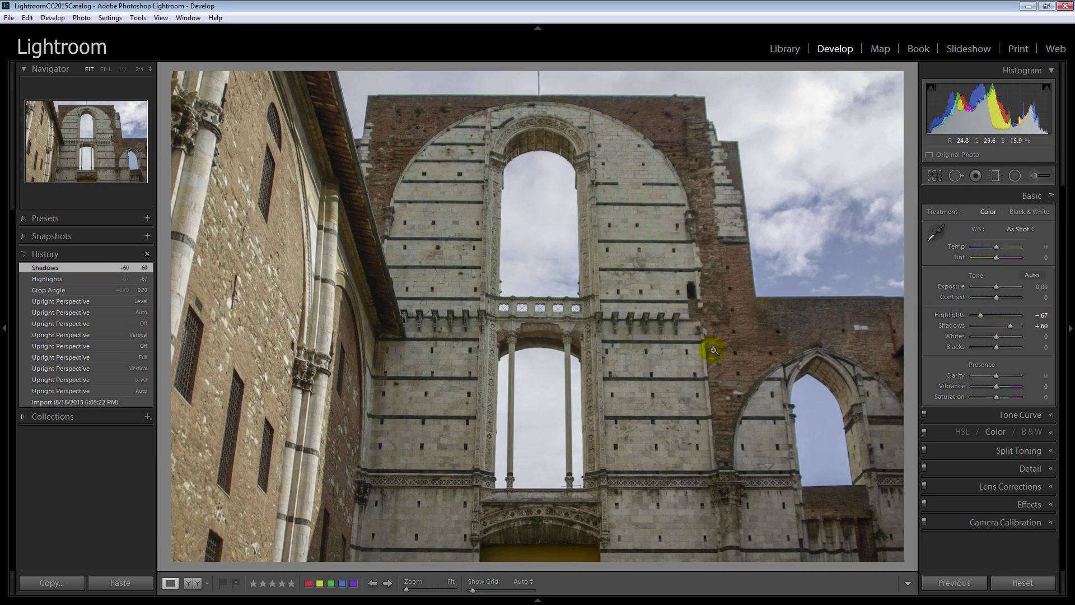
left_click(996, 336, "alt")
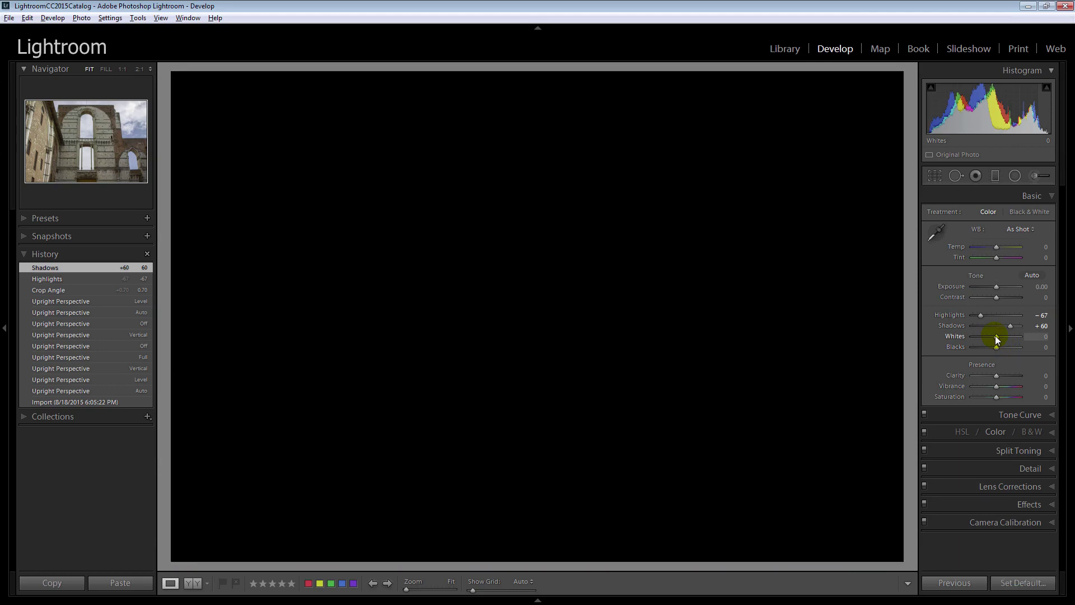
left_click_drag(996, 335, 1002, 337)
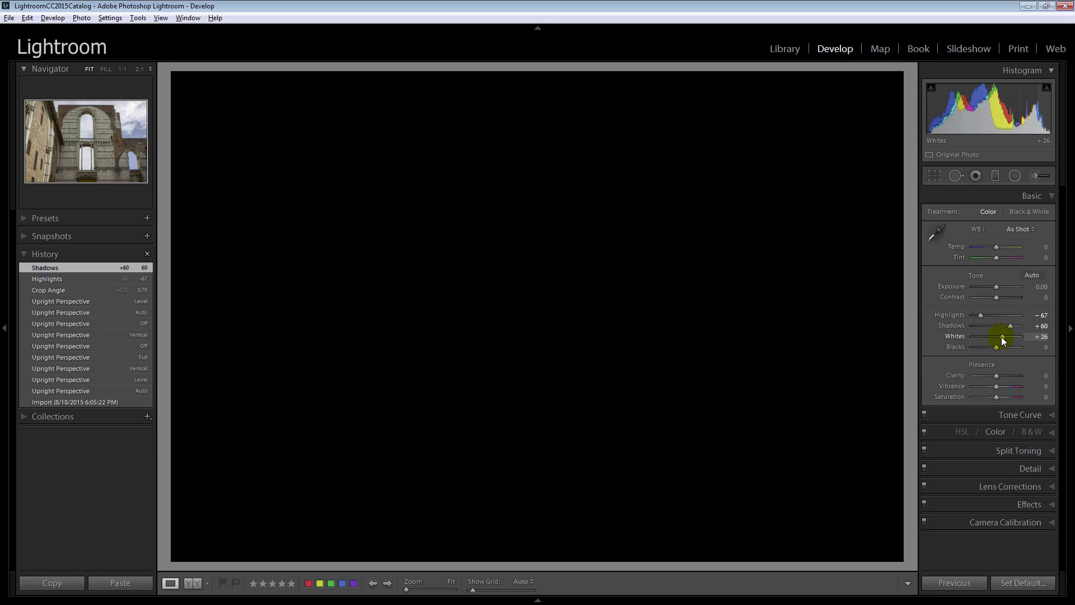
left_click_drag(1002, 337, 992, 358)
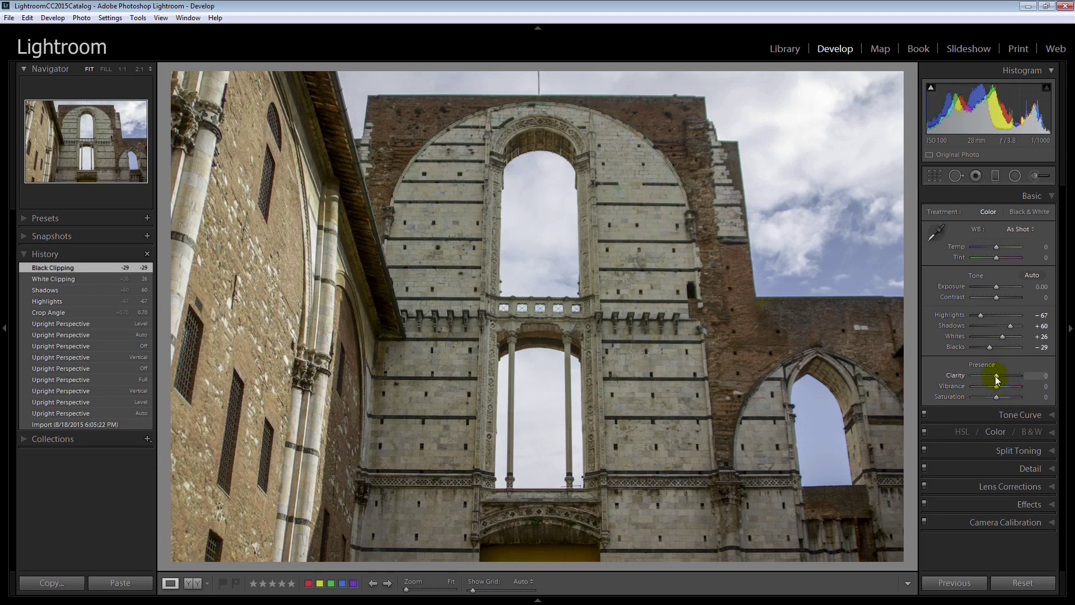
- Pull Clarity back to +38 after a stronger trial, and set Vibrance to +29
left_click_drag(998, 374, 1015, 379)
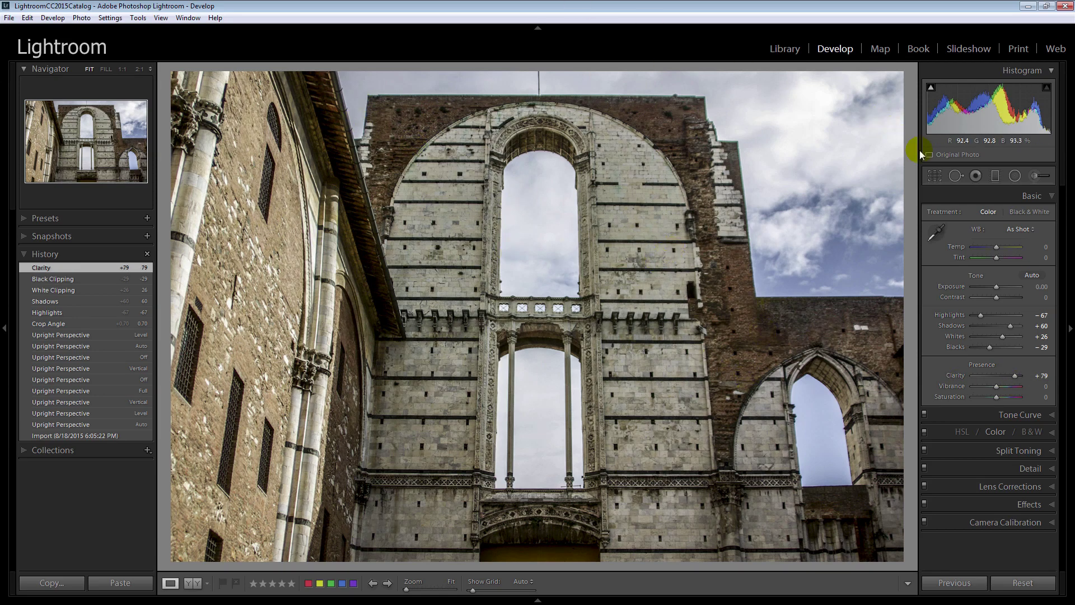
left_click_drag(1016, 377, 1006, 382)
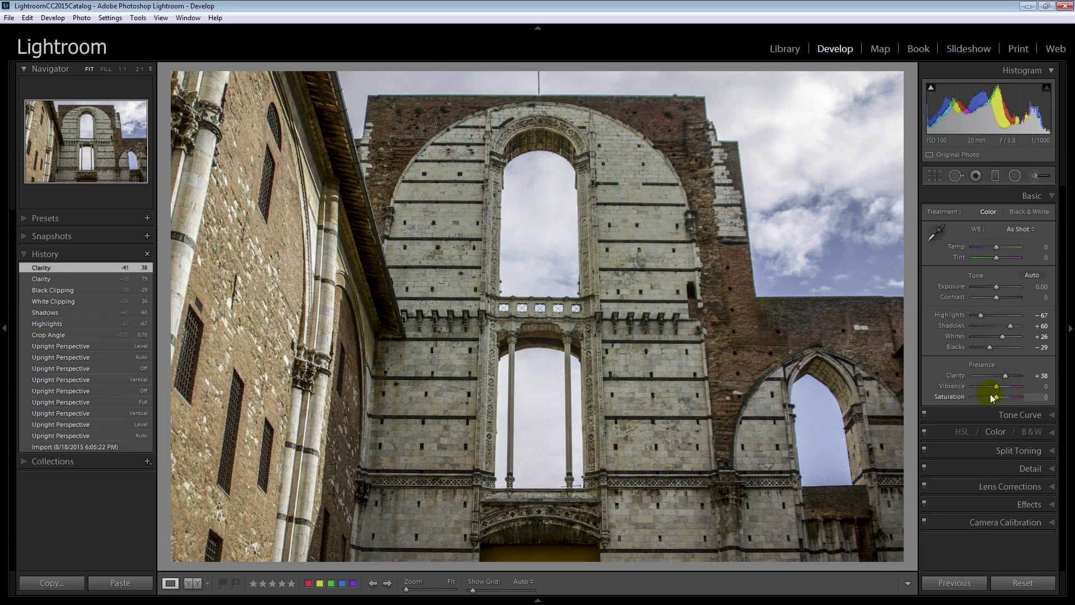
left_click_drag(997, 388, 1002, 386)
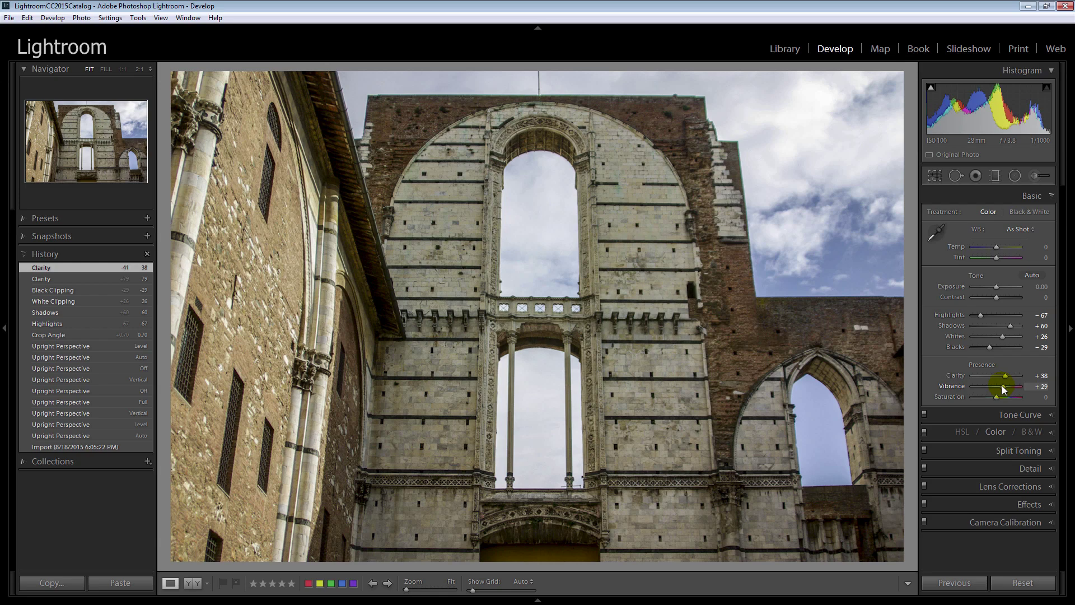
left_click_drag(1003, 385, 1000, 385)
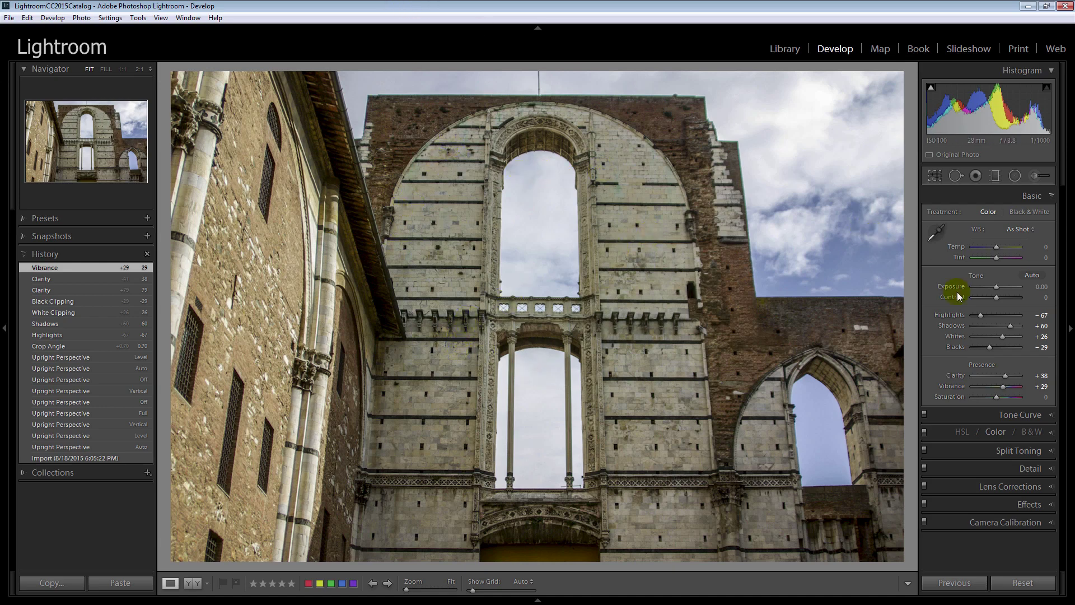
- Try the Medium and Strong Contrast tone curve presets, then return the curve to Linear
left_click(1054, 421)
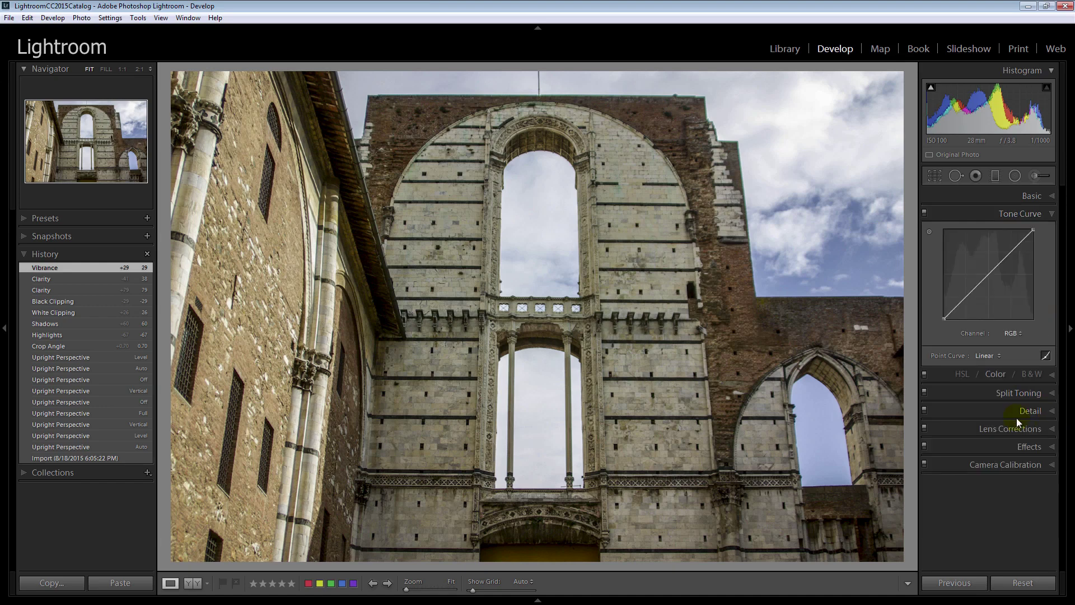
left_click(987, 356)
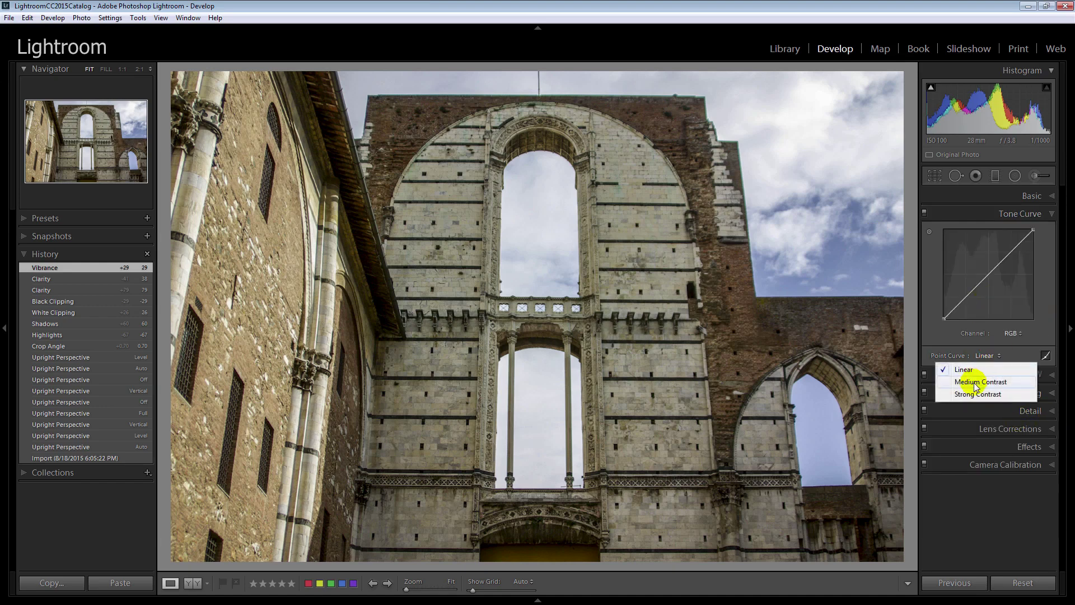
left_click(975, 382)
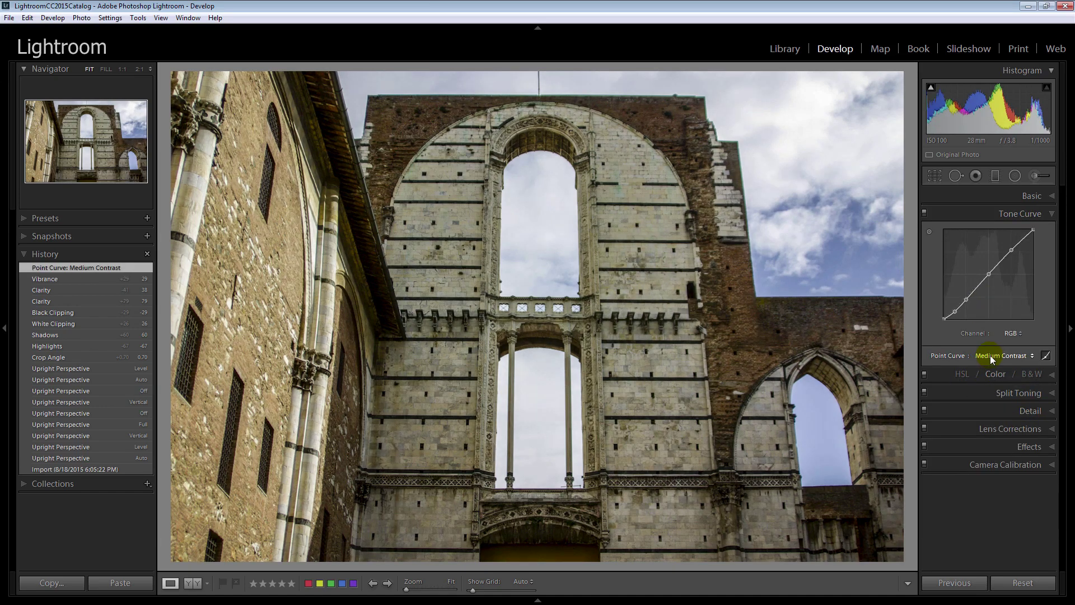
left_click(990, 355)
left_click(993, 394)
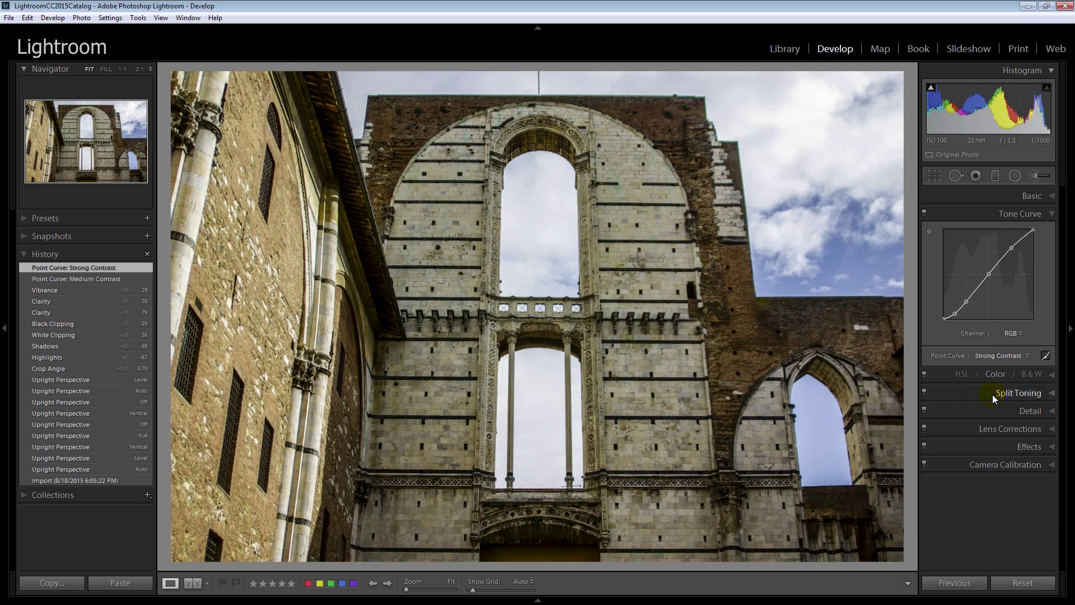
left_click(994, 356)
left_click(967, 371)
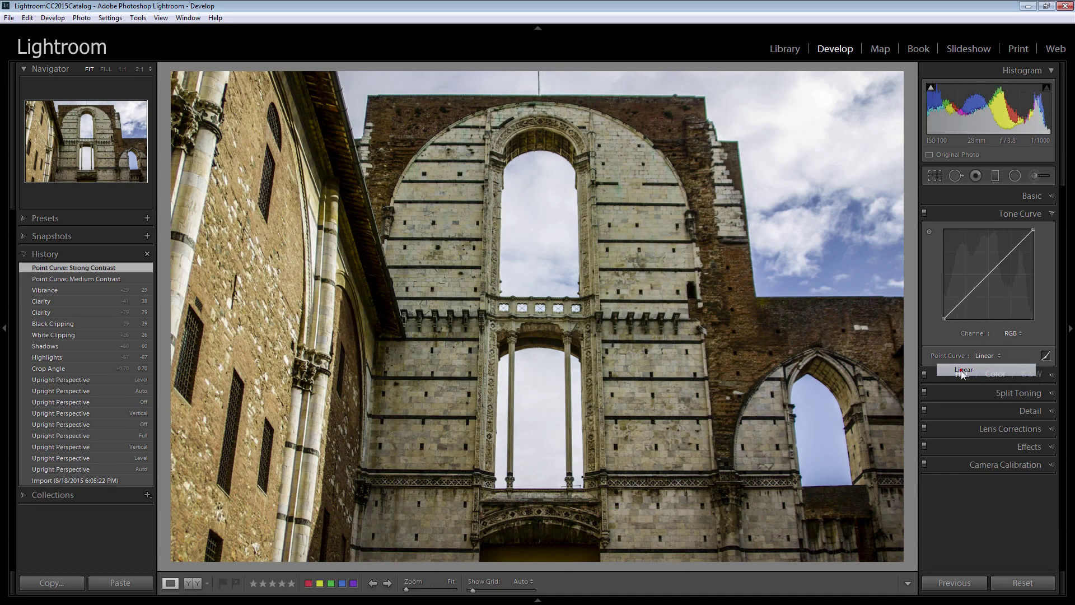
- Raise the Basic Exposure to +0.48
left_click(1052, 215)
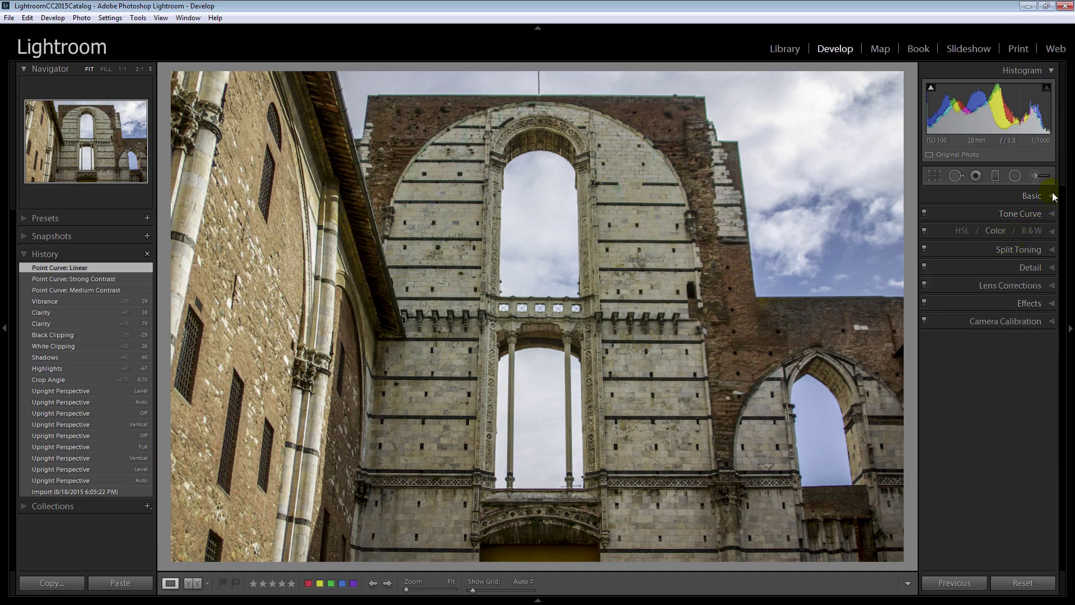
left_click(1053, 195)
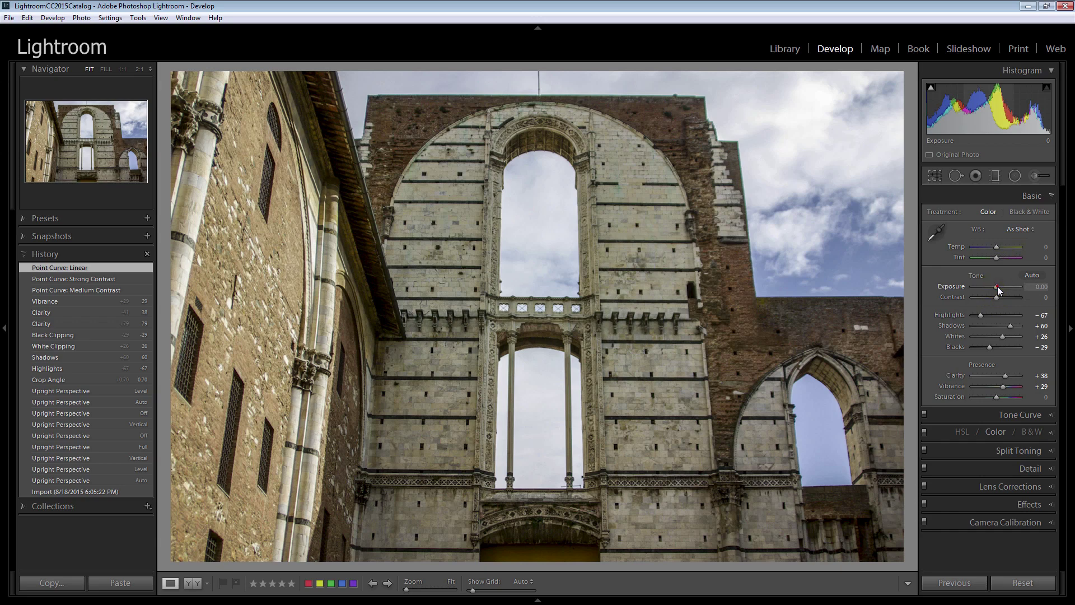
left_click_drag(997, 287, 1000, 285)
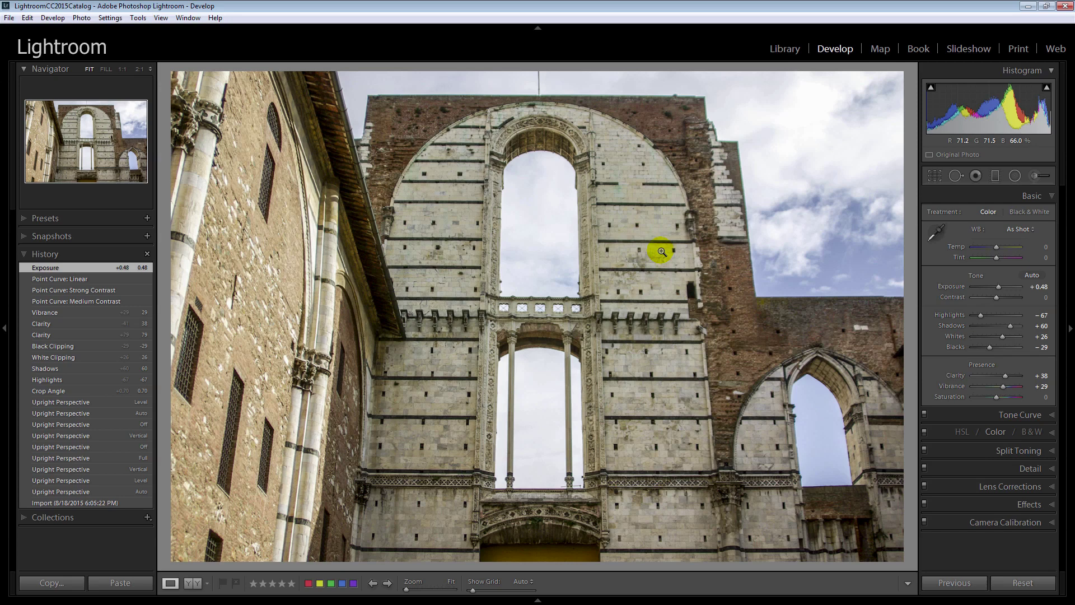
- Give the Blue HSL range Saturation +44 and Luminance −18, with Hue reset to 0
left_click(996, 431)
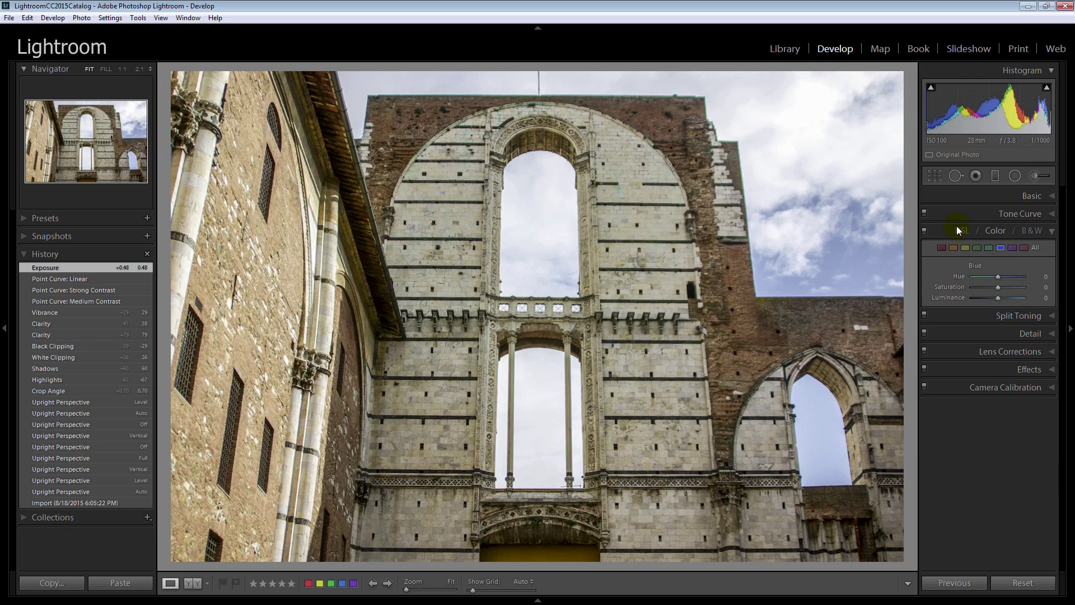
left_click(1000, 247)
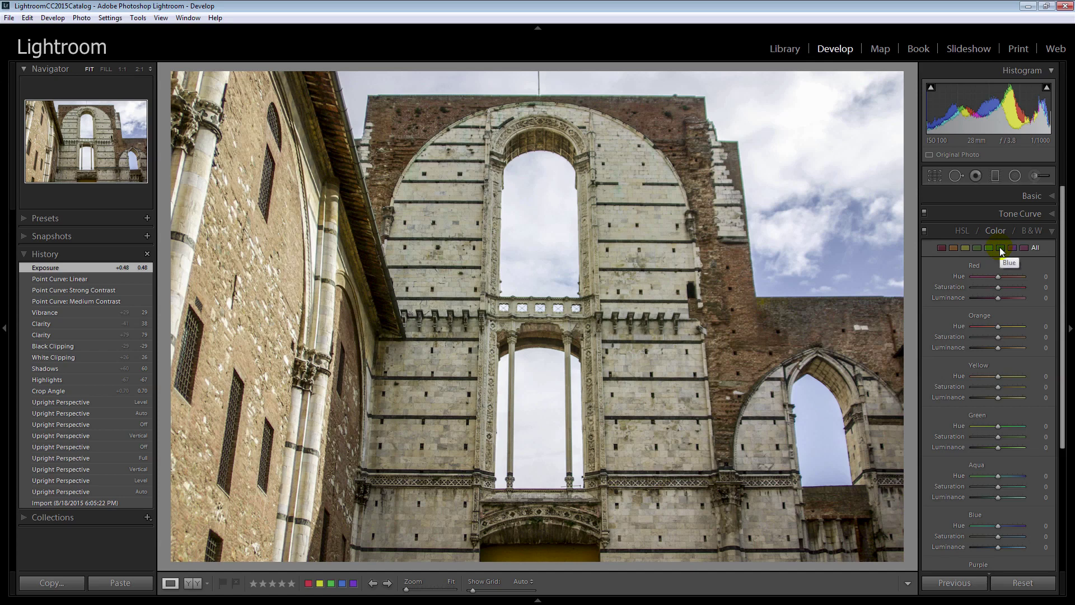
left_click(1001, 248)
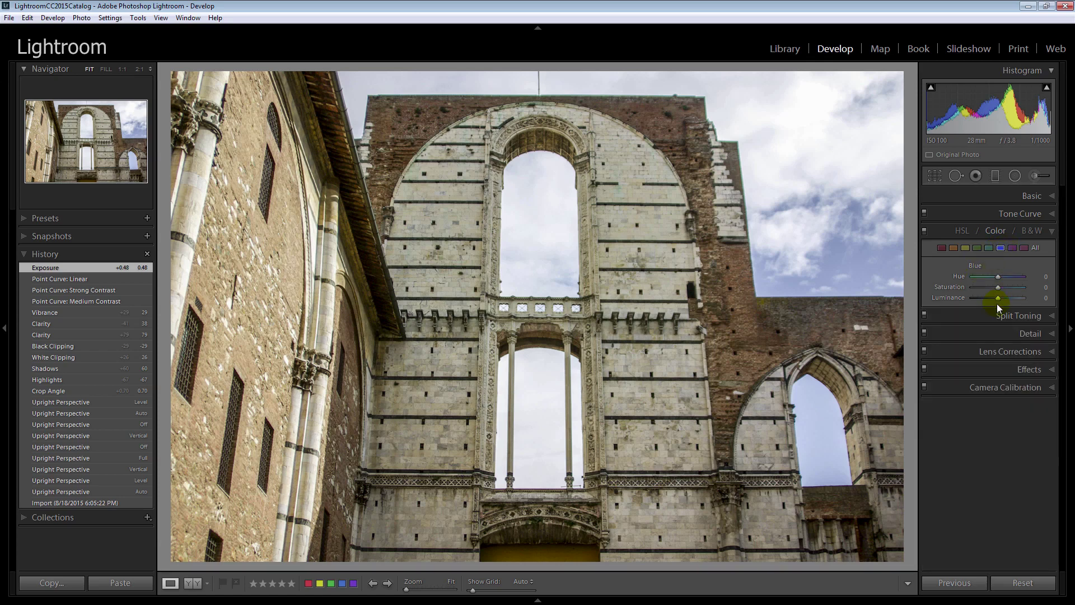
left_click_drag(998, 288, 1008, 284)
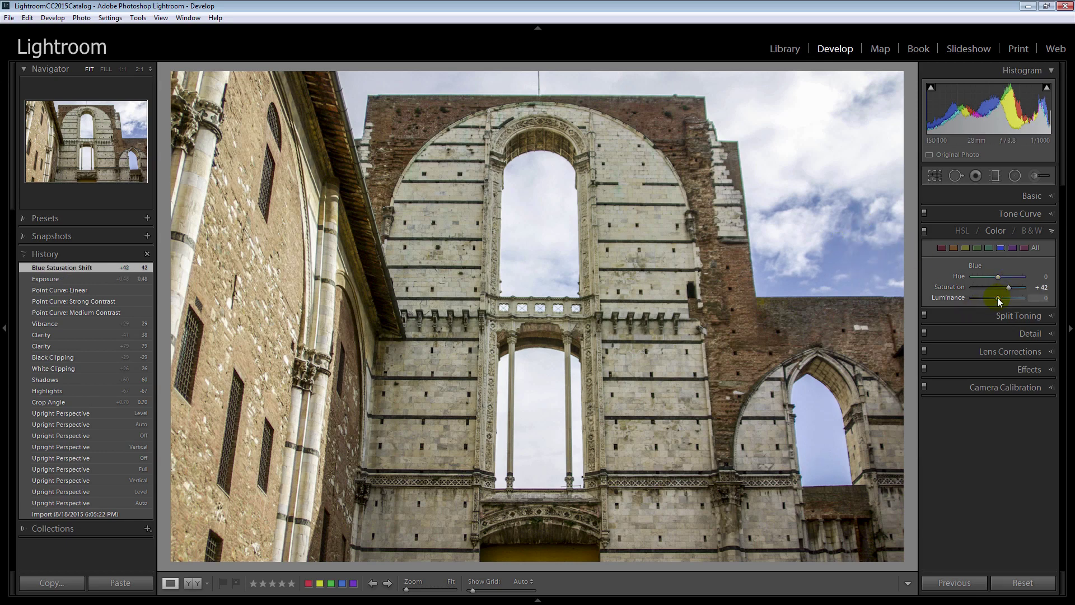
left_click_drag(999, 301, 999, 275)
double_click(959, 277)
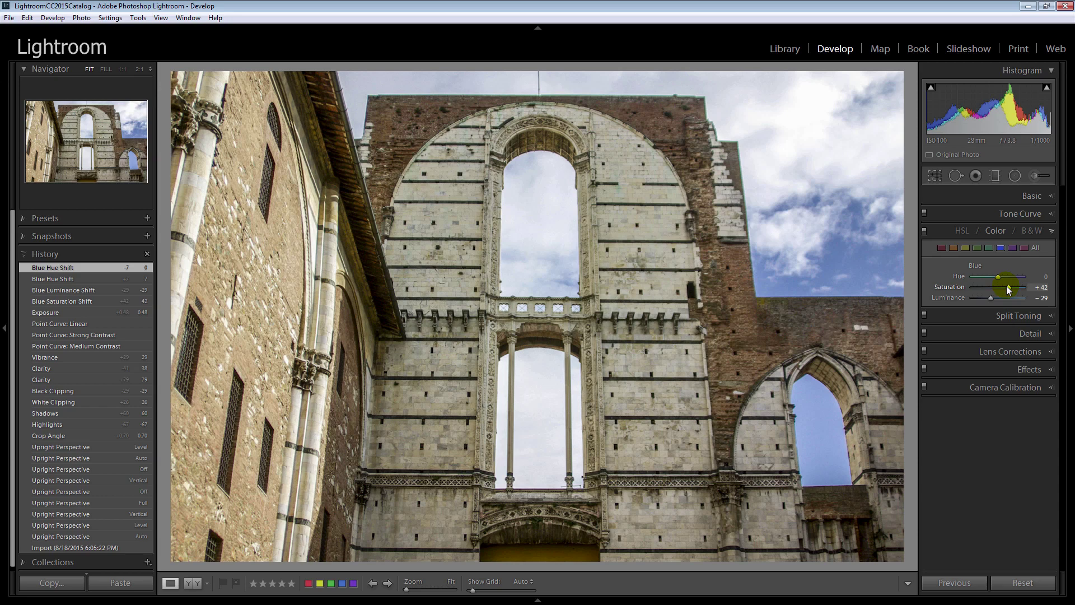
left_click_drag(1010, 287, 994, 295)
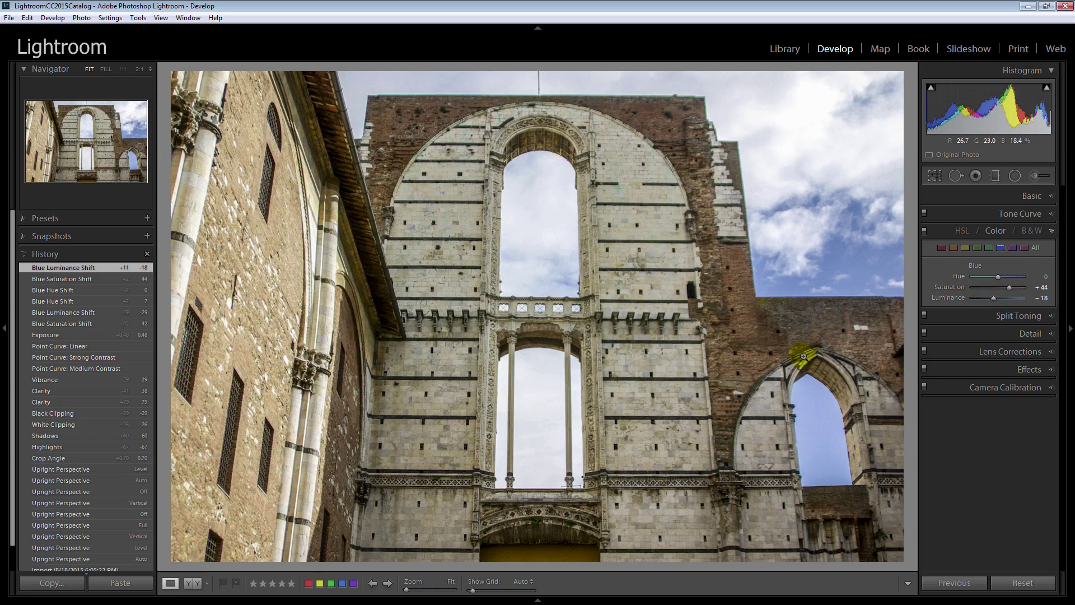
left_click(616, 172)
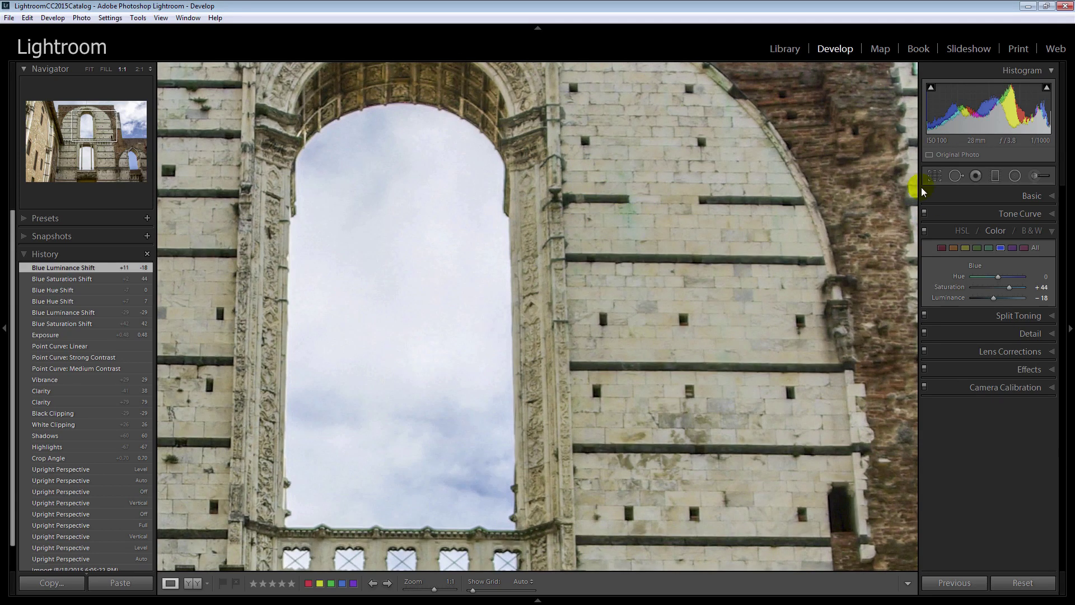
- Set up the Adjustment Brush with the red mask overlay shown and a small brush size
left_click(1036, 177)
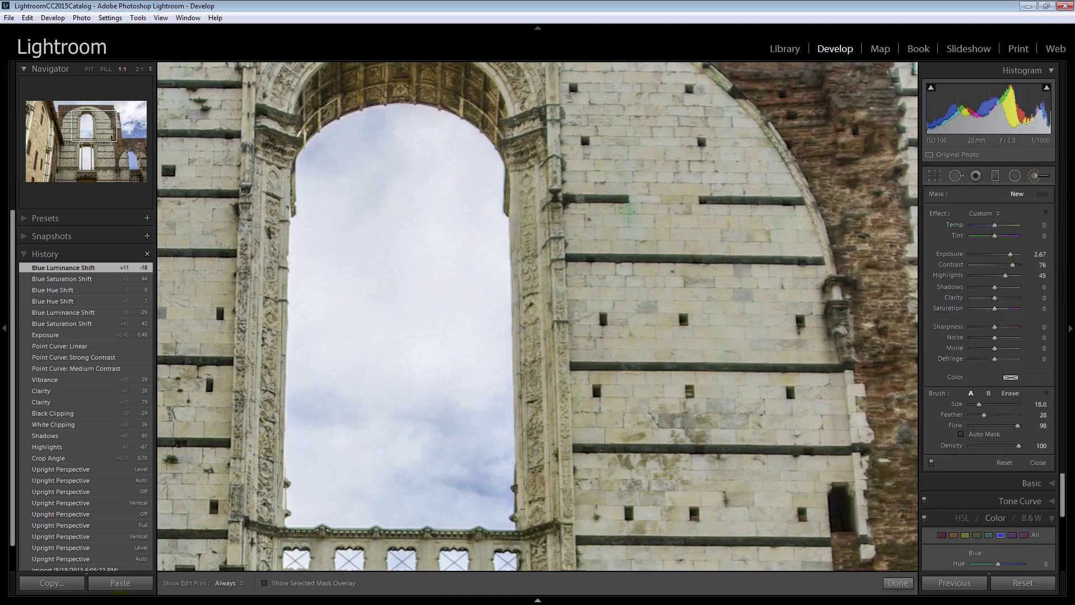
left_click(266, 585)
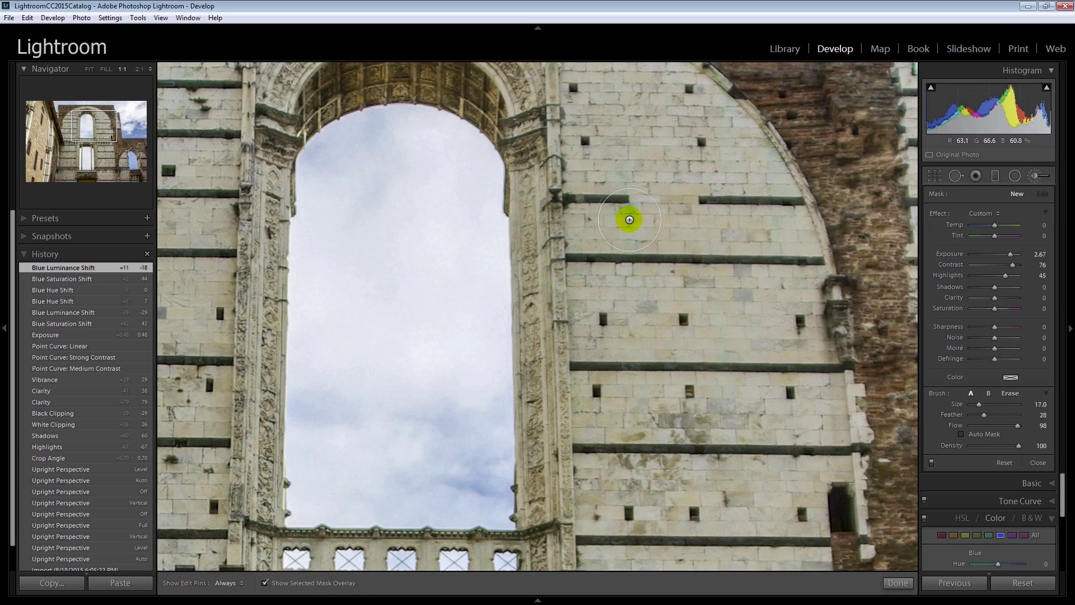
left_click_drag(980, 403, 973, 404)
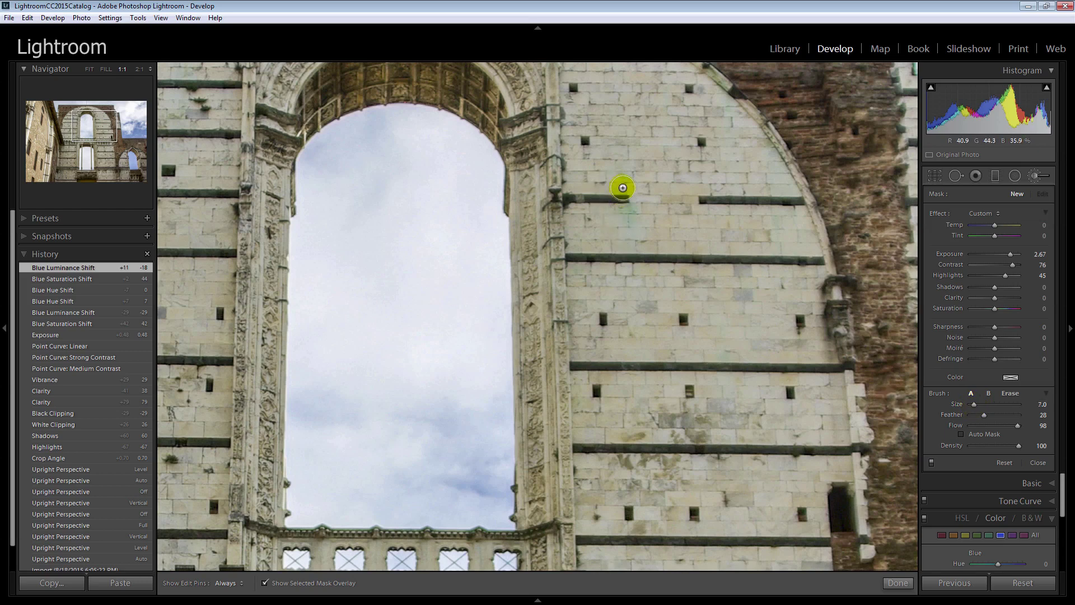
key("bracketleft")
key("bracketleft")
key("bracketleft")
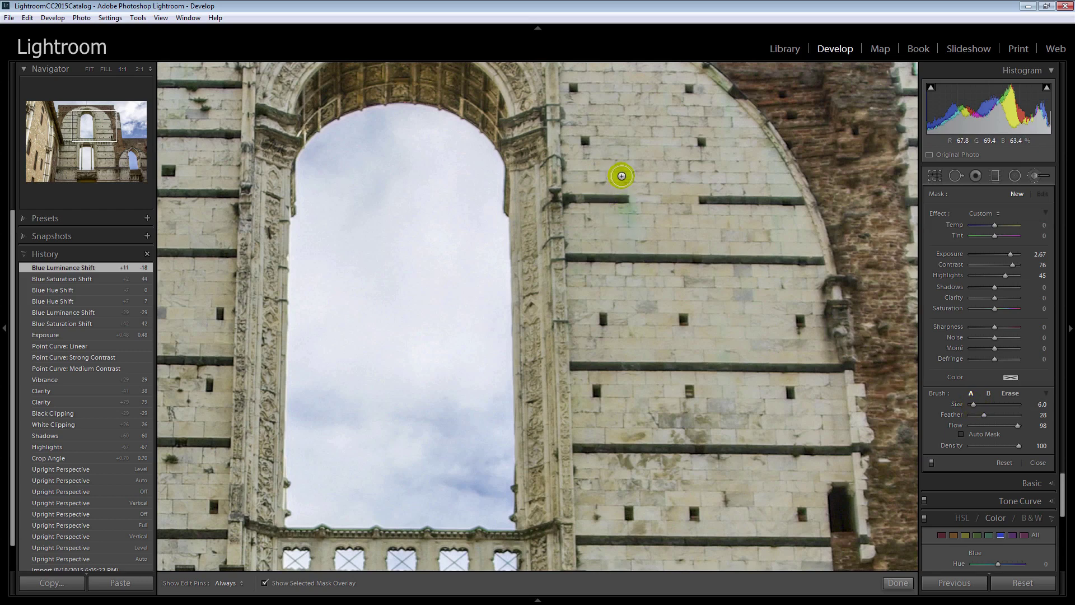
- Paint brush strokes (Exposure 2.67, Contrast 76, Highlights 45) over dark spots near the arch and left wall
left_click(621, 177)
left_click(625, 214)
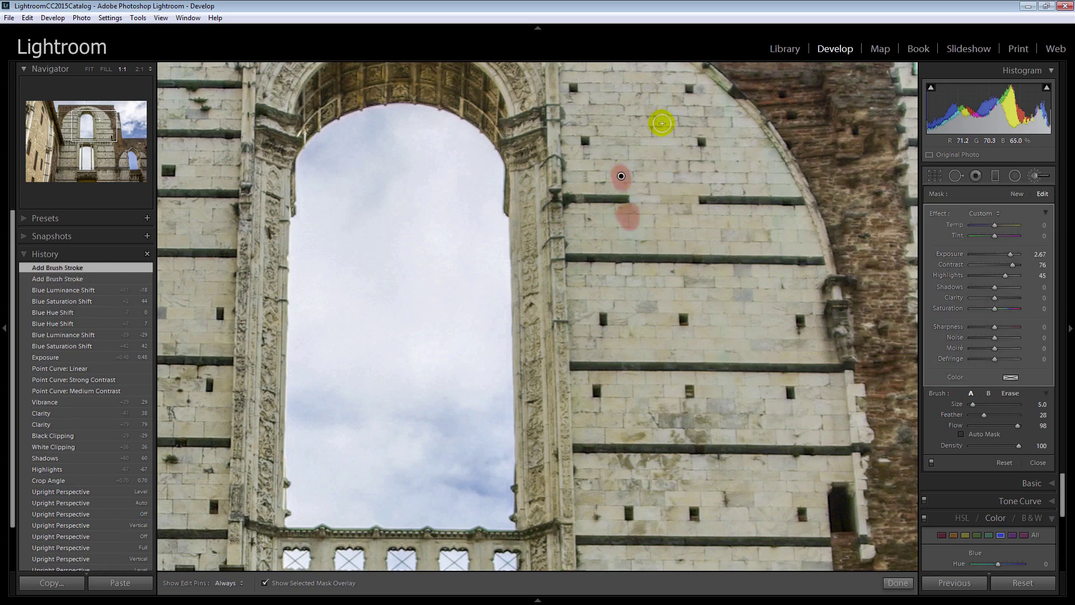
left_click_drag(621, 102, 615, 284)
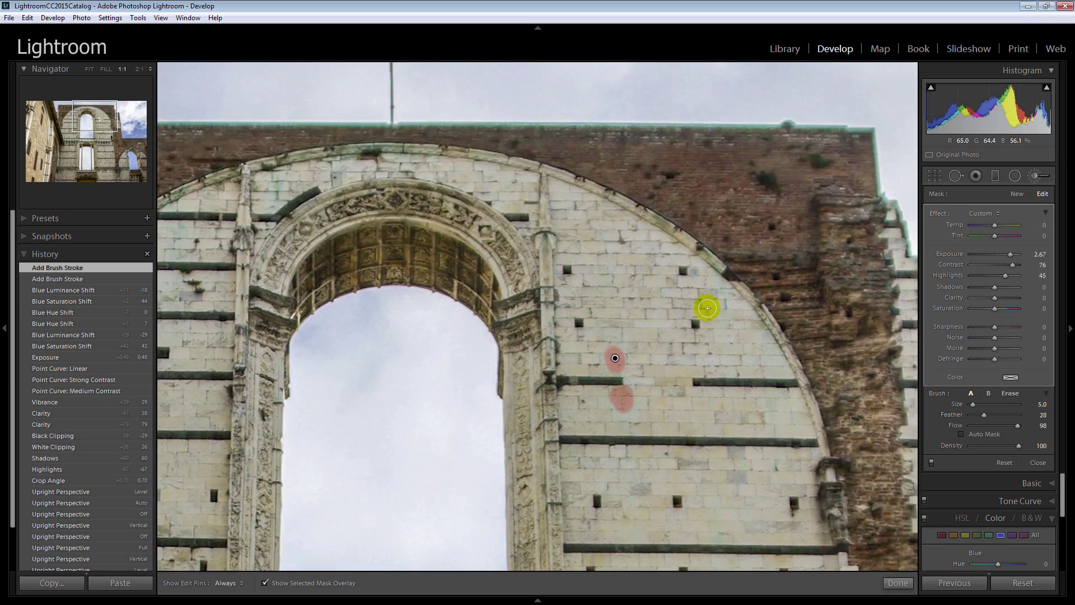
left_click_drag(708, 304, 720, 280)
key("h")
key("h")
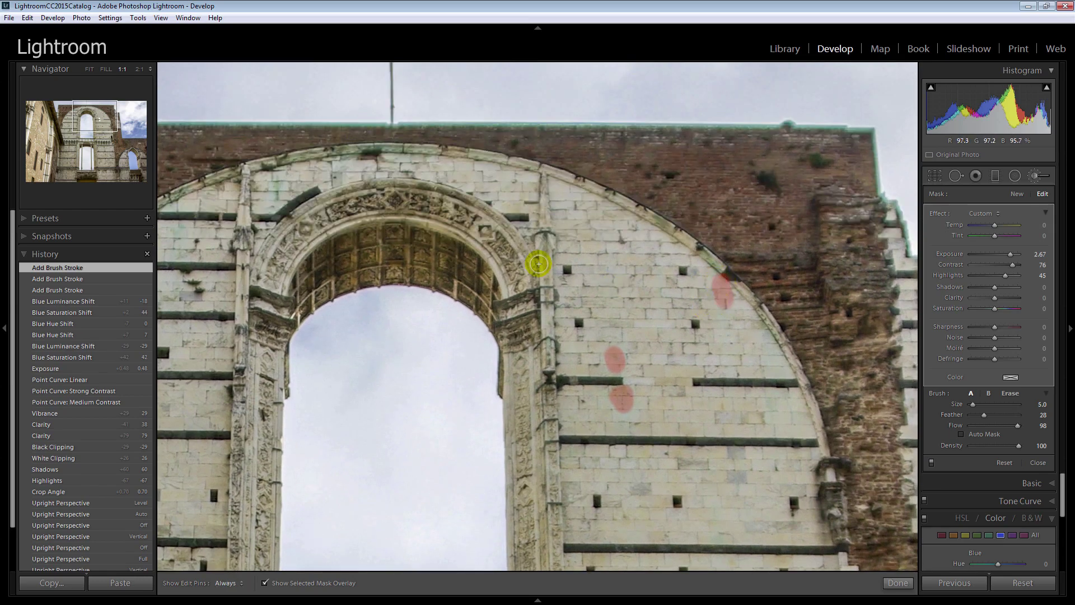
left_click_drag(281, 178, 272, 197)
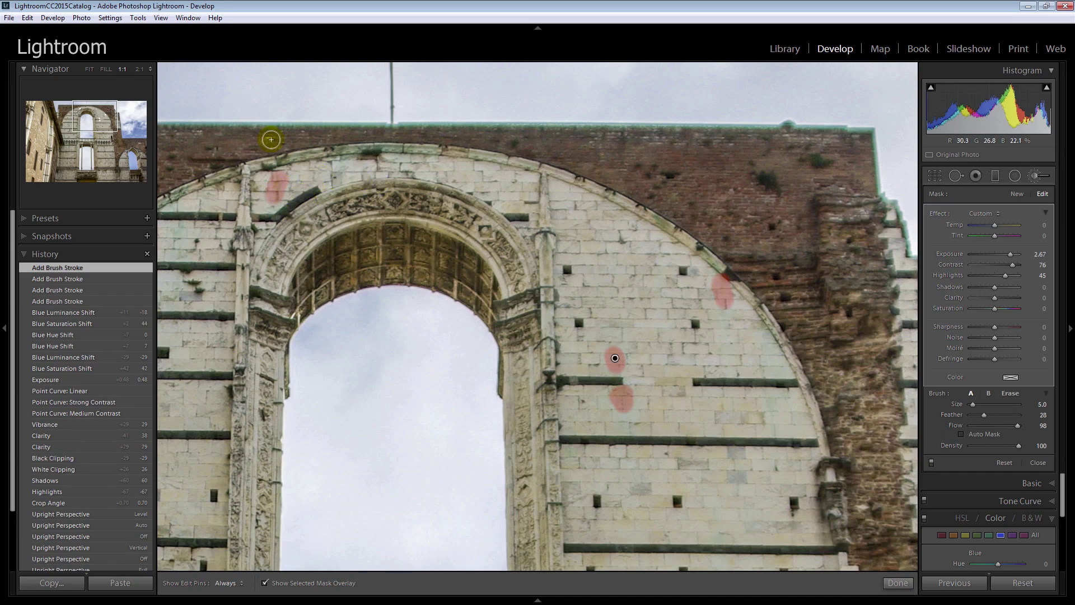
mouse_move(224, 240)
left_mouse_down()
mouse_move(407, 192)
mouse_move(355, 180)
left_mouse_up()
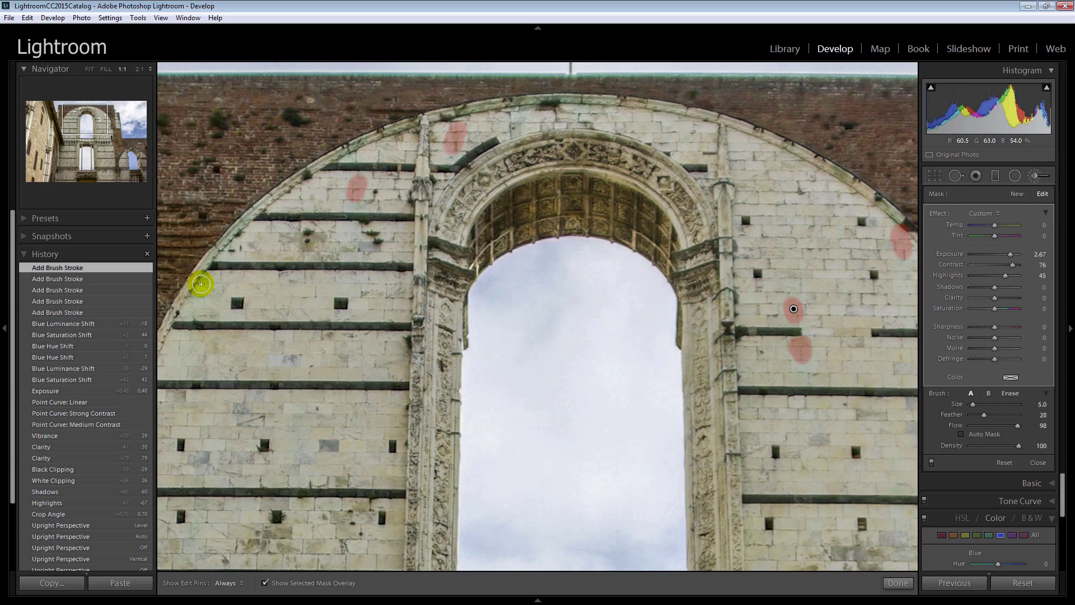
left_click_drag(201, 283, 187, 315)
key("h")
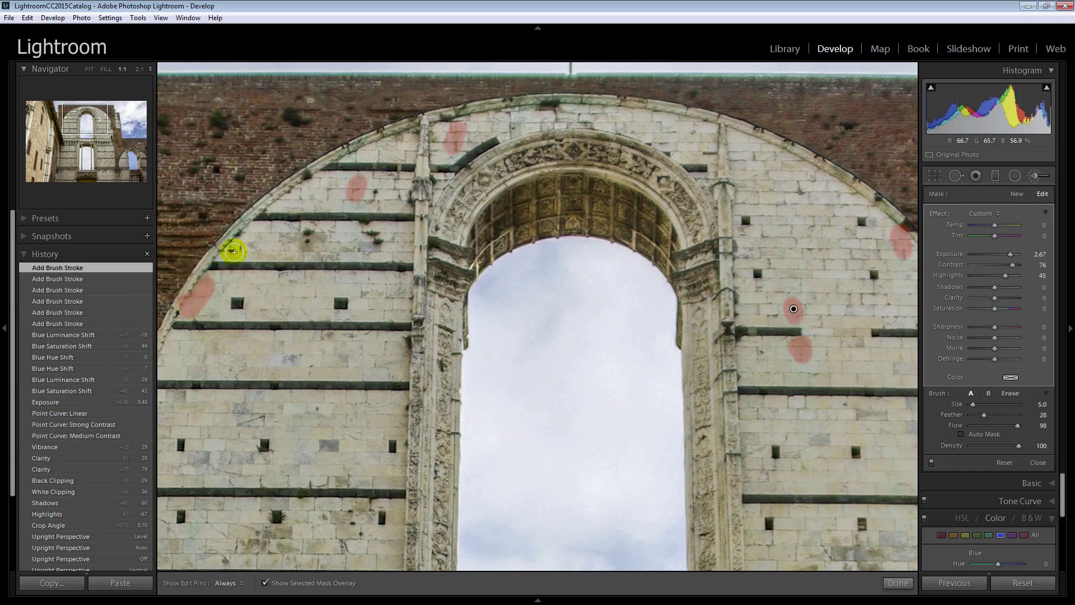
mouse_move(235, 247)
left_mouse_down()
mouse_move(233, 233)
mouse_move(263, 212)
left_mouse_up()
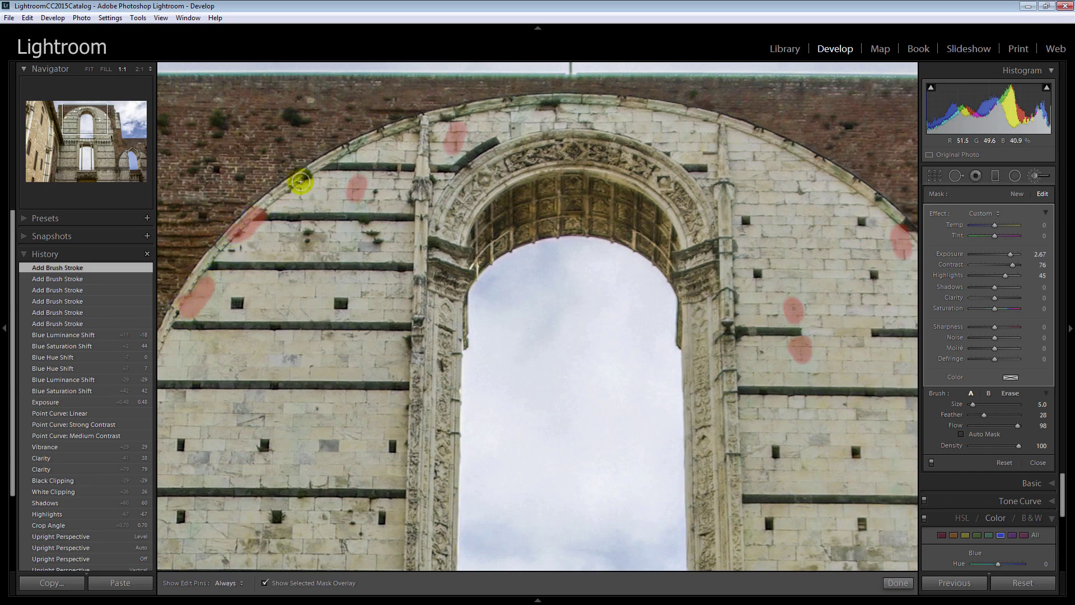
- Brush the remaining dark patches on the upper wall, arch top and right edge, then fit the view
key("h")
left_click_drag(344, 149, 373, 141)
left_click_drag(521, 109, 606, 103)
key("h")
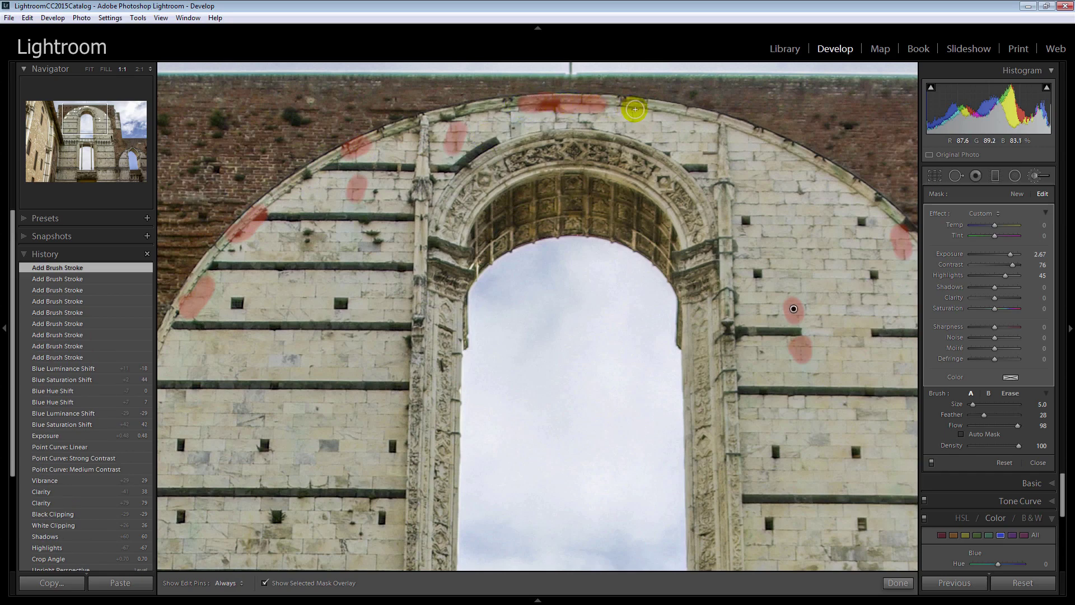
key("h")
left_click_drag(453, 160, 450, 147)
left_click_drag(358, 391, 259, 233)
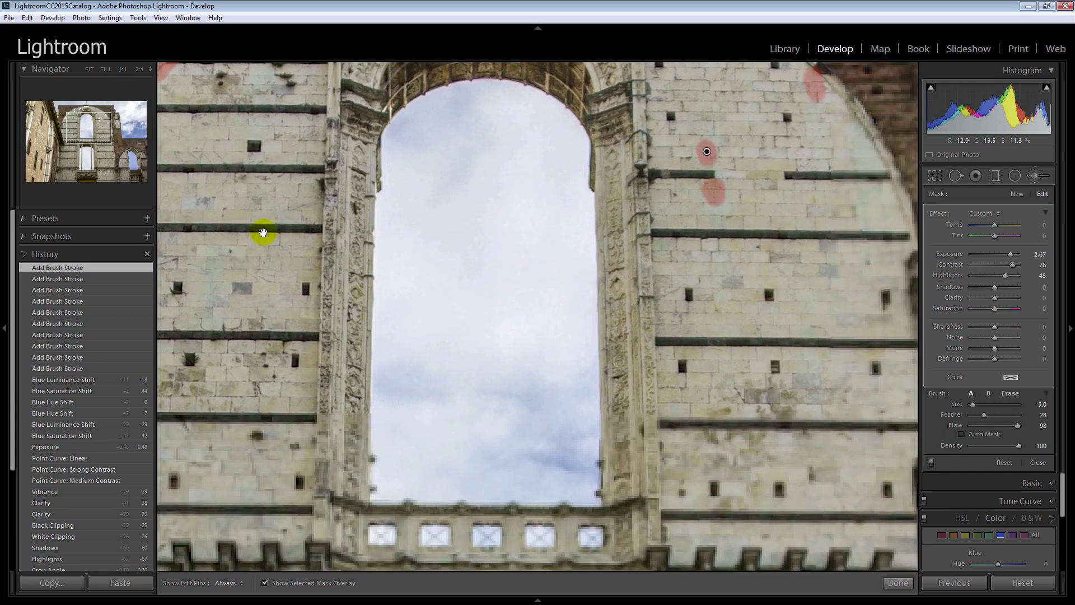
mouse_move(728, 415)
left_mouse_down()
mouse_move(624, 366)
mouse_move(589, 395)
left_mouse_up()
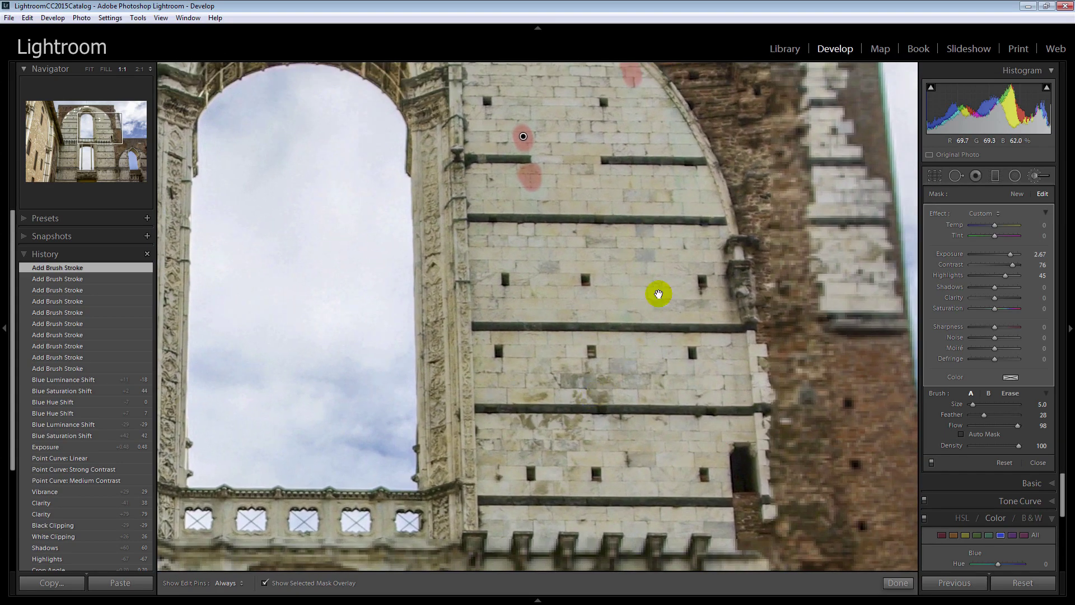
left_click_drag(673, 117, 687, 149)
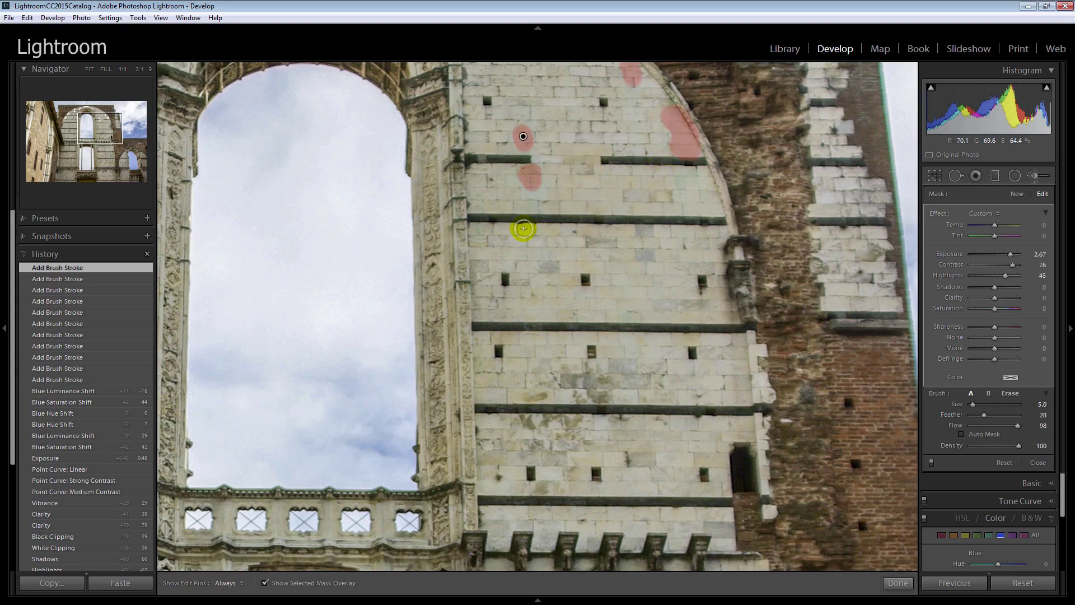
key("z")
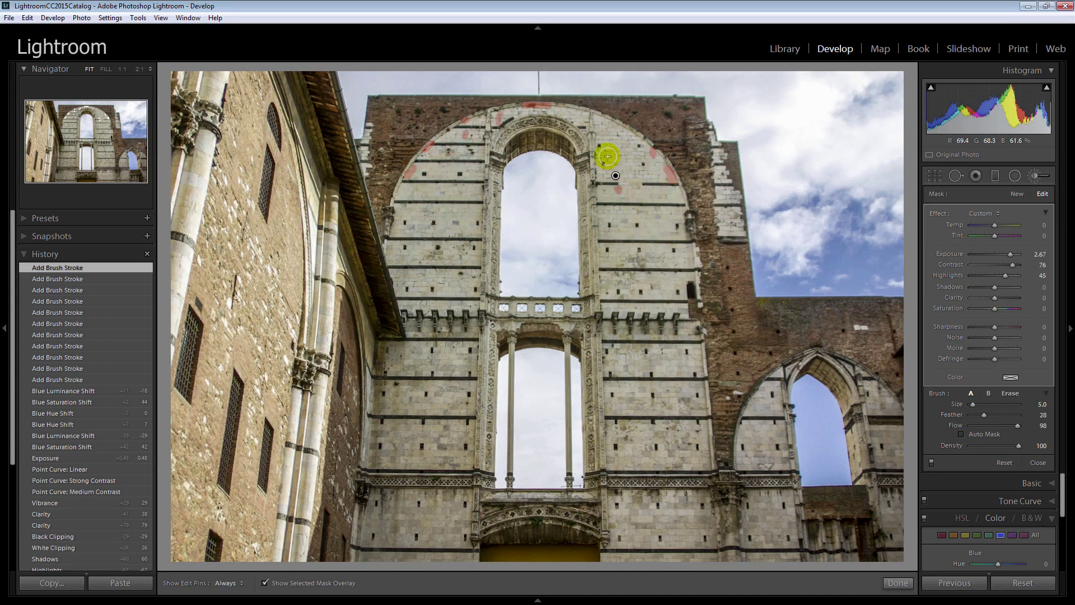
- Hide the mask overlay and reset the brush's Exposure, Contrast and Highlights to 0
left_click(264, 583)
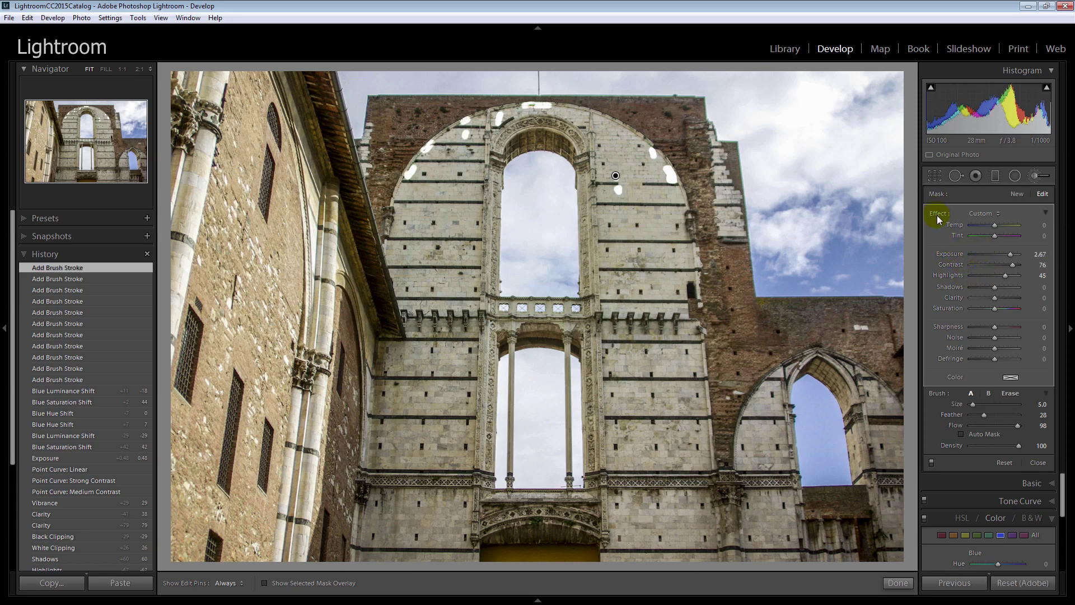
double_click(937, 212)
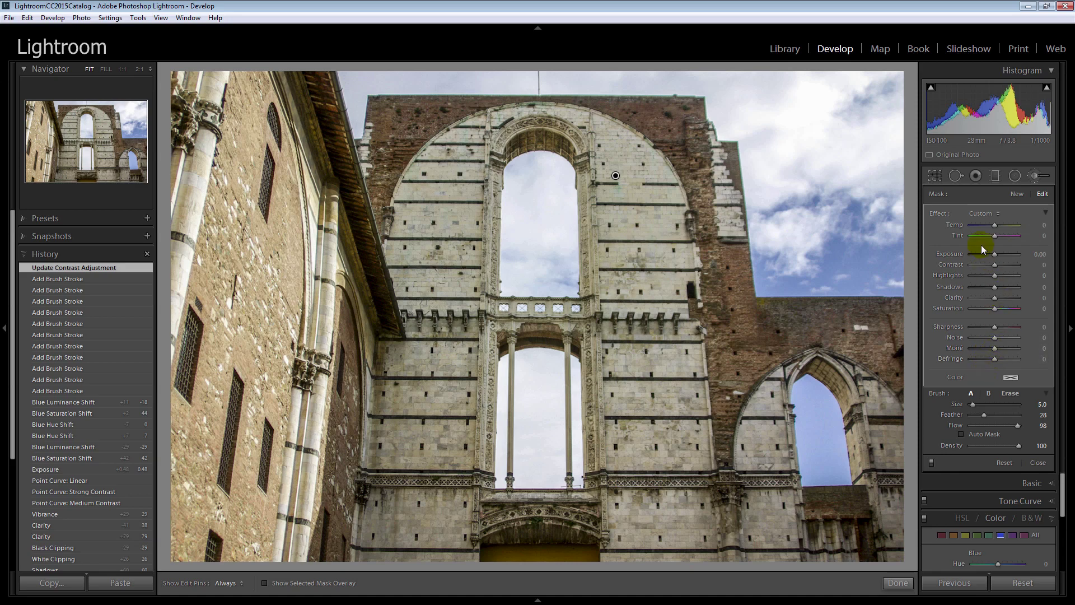
- Tint the brush strokes pale pink with hue 296 and saturation 17
left_click(1010, 378)
left_click(986, 379)
left_click(1012, 379)
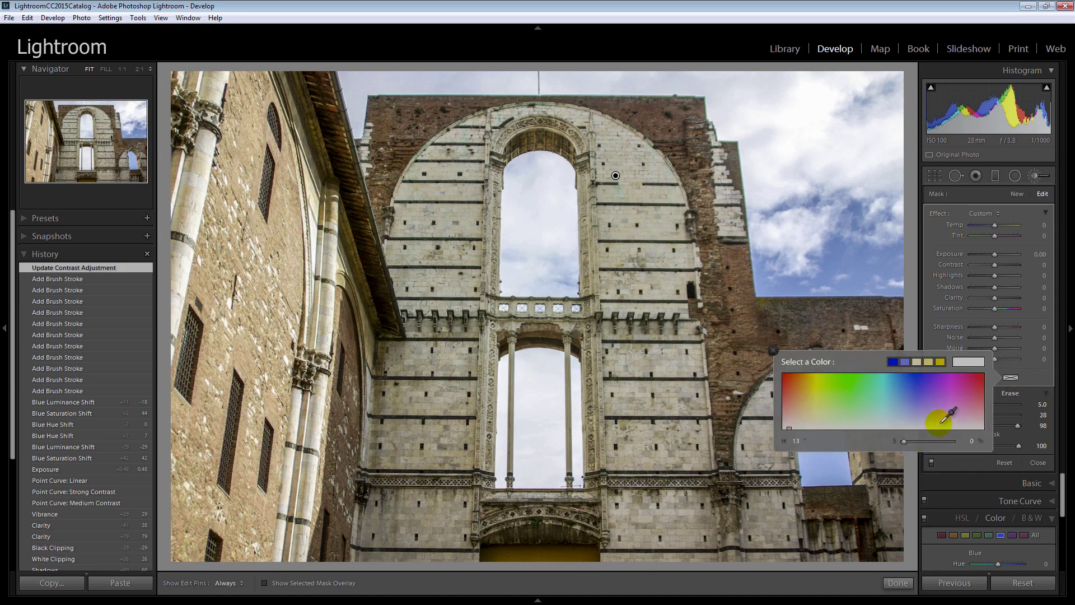
left_click_drag(941, 424, 951, 417)
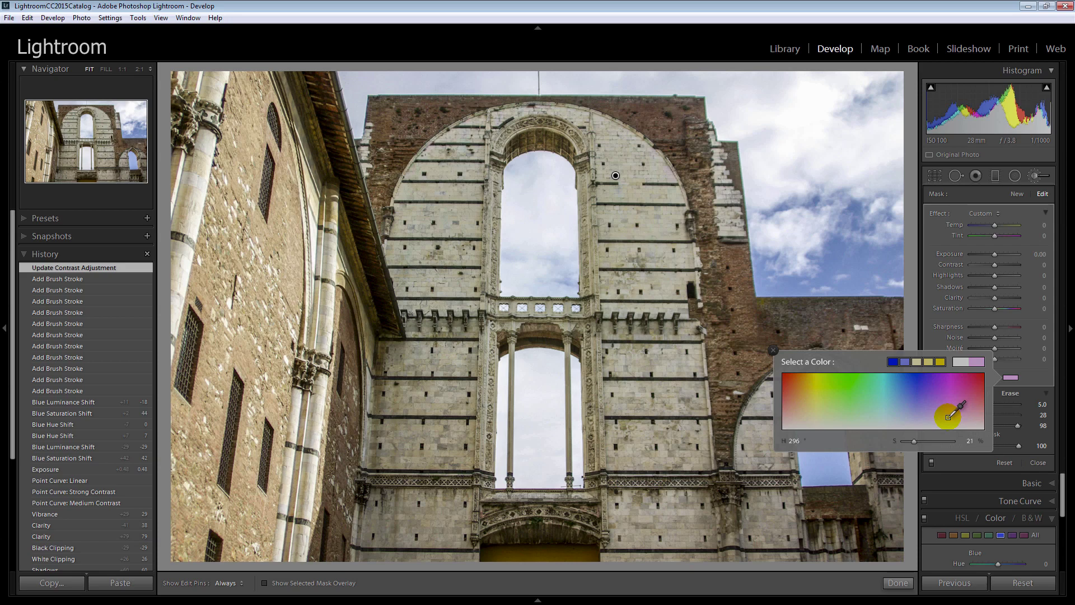
left_click_drag(949, 418, 948, 419)
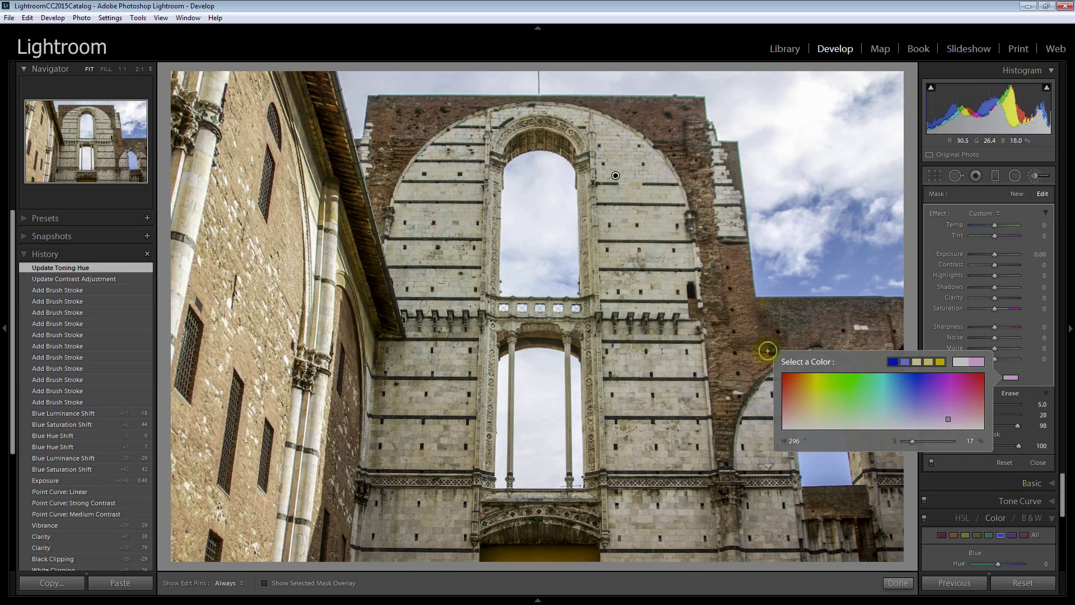
left_click(773, 352)
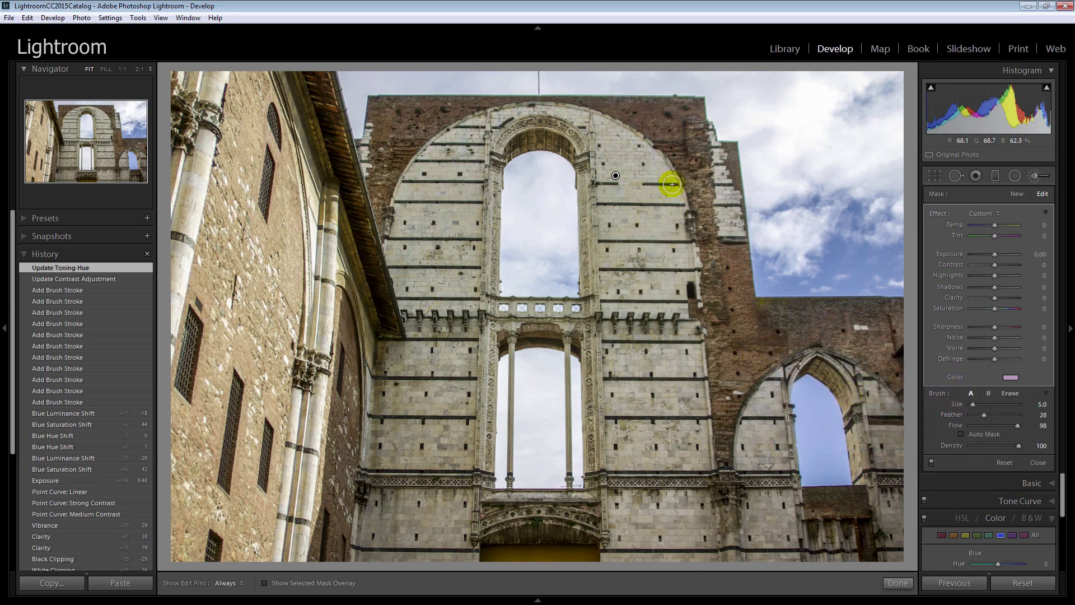
- Inspect the arched wall at 1:1, toggle brush adjustments off and on to compare, then close the brush
left_click(736, 261)
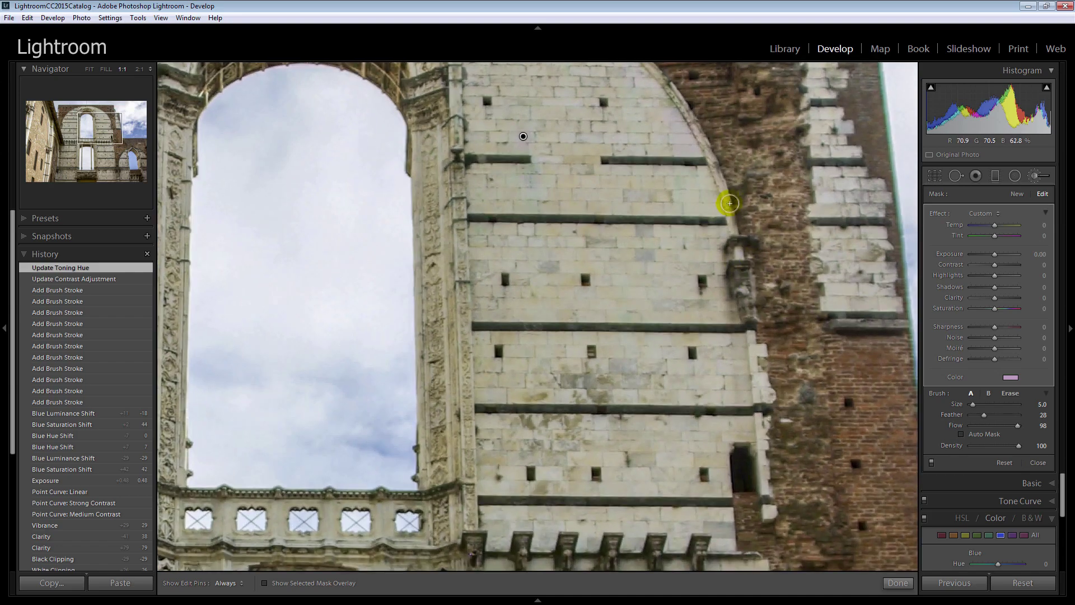
left_click_drag(603, 175, 640, 368)
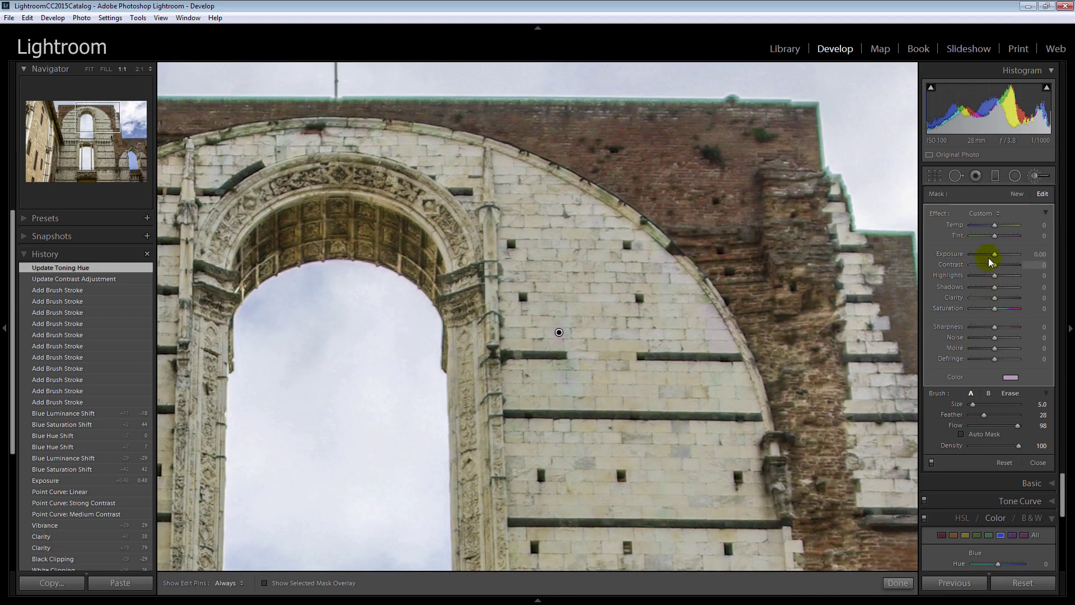
left_click(931, 462)
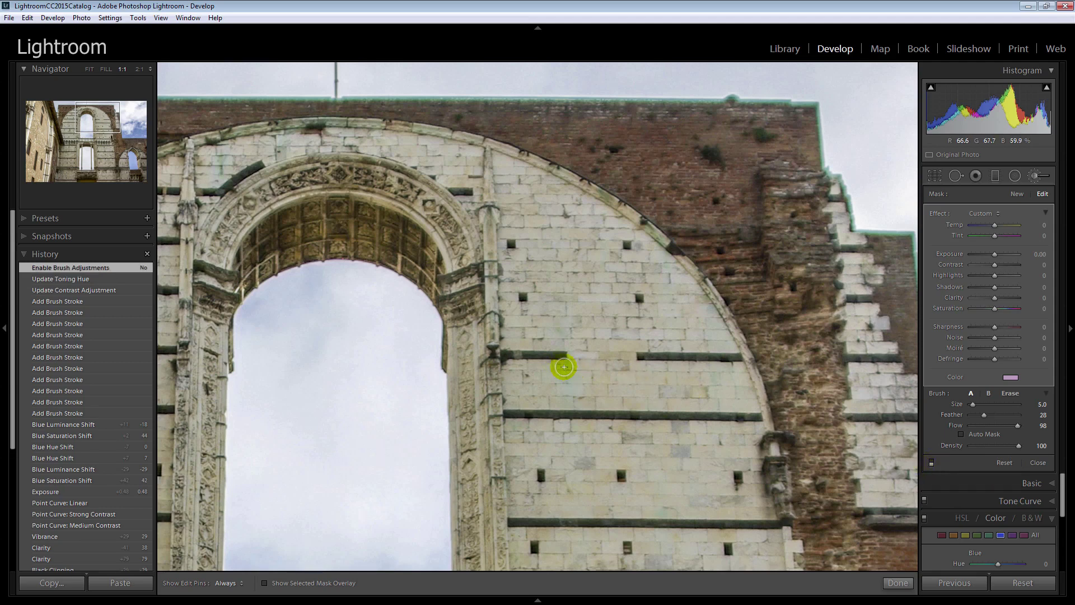
left_click(932, 462)
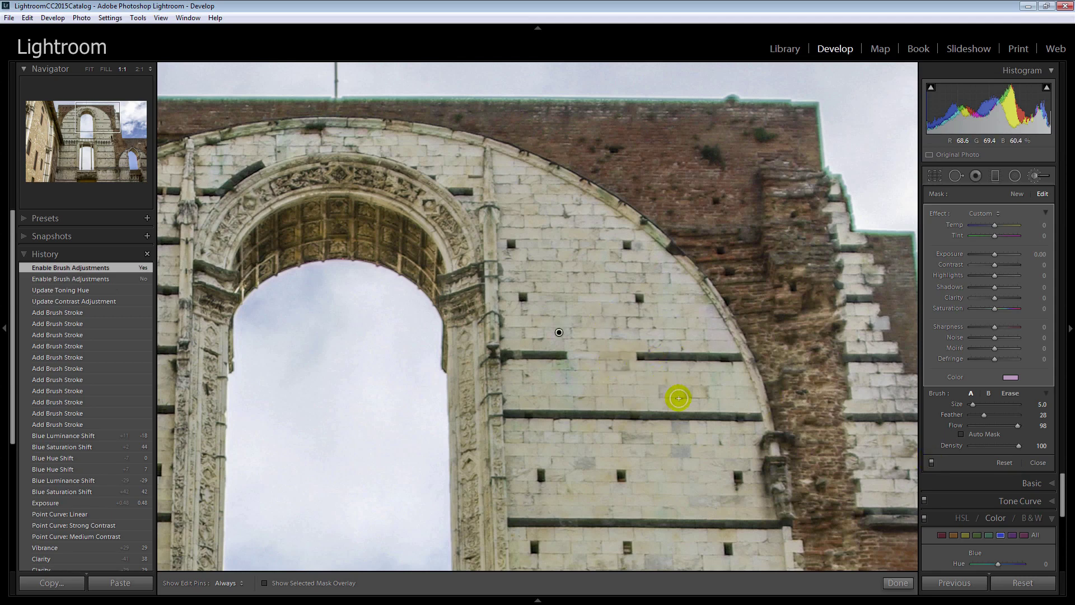
key("k")
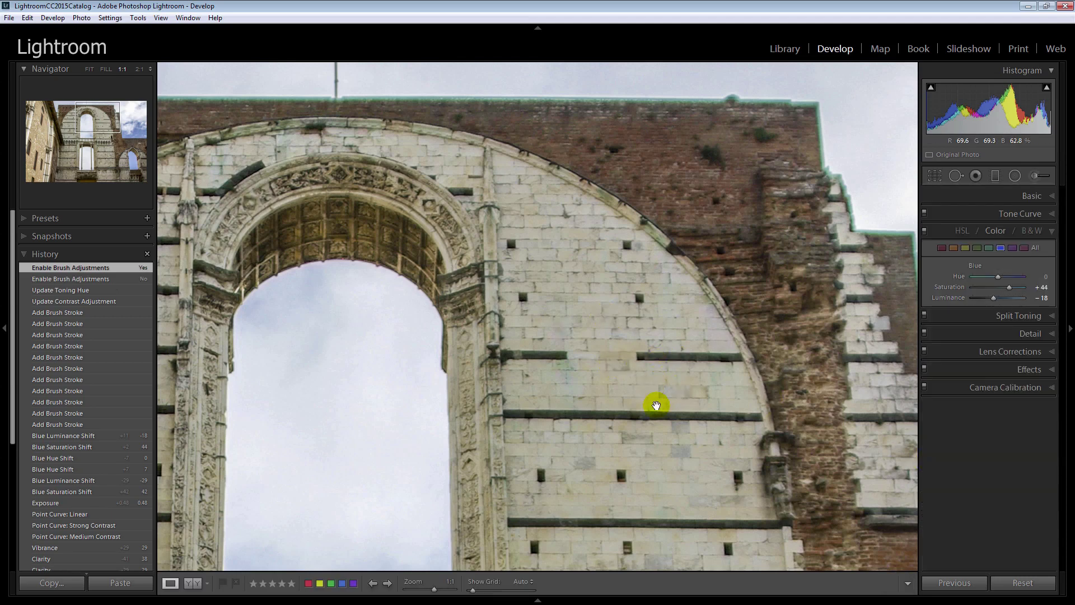
- With the whole photo fitted, set Post-Crop Vignetting Amount to -7 in the Effects panel
left_click(647, 367)
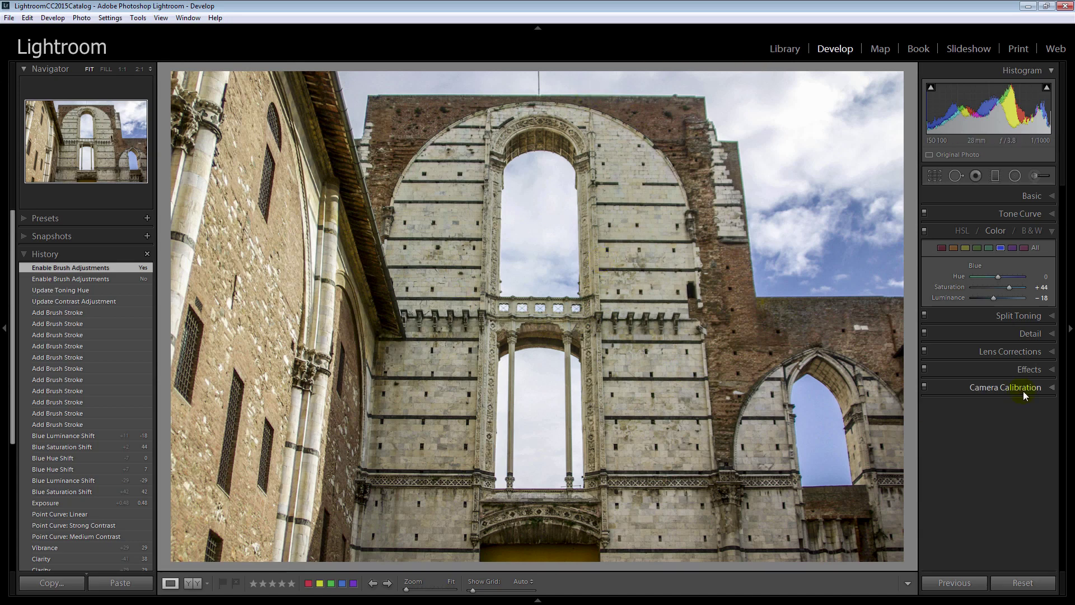
left_click(1052, 370)
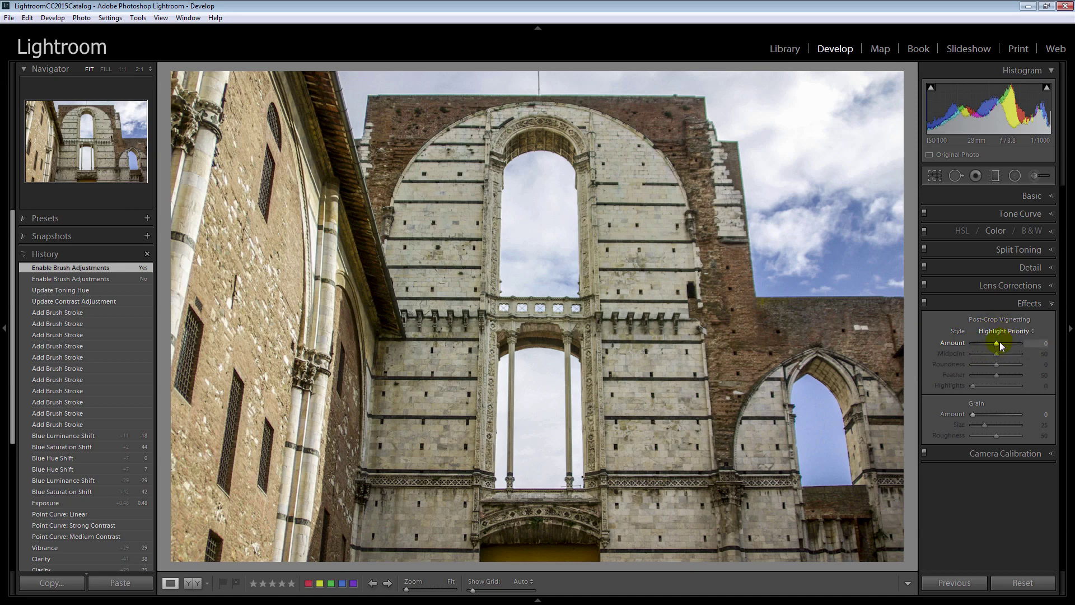
left_click_drag(996, 342, 996, 347)
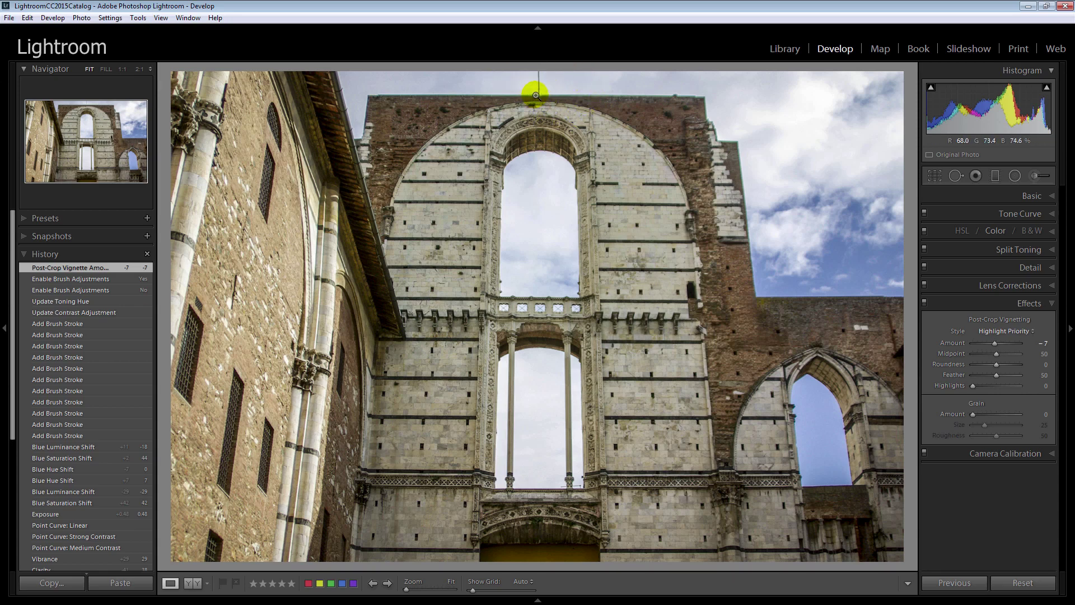
left_click(954, 177)
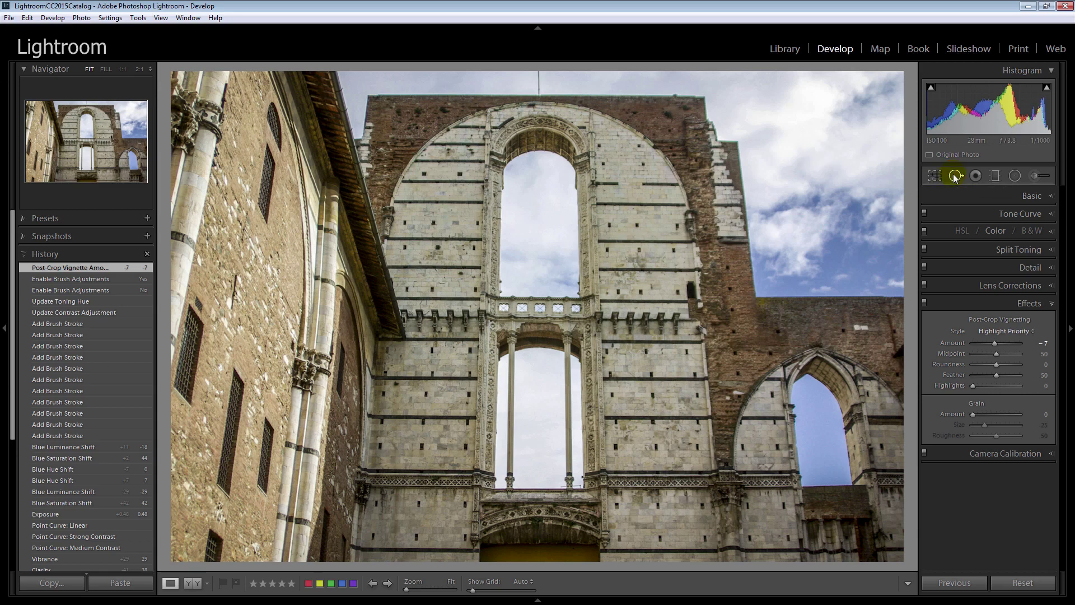
left_click(955, 177)
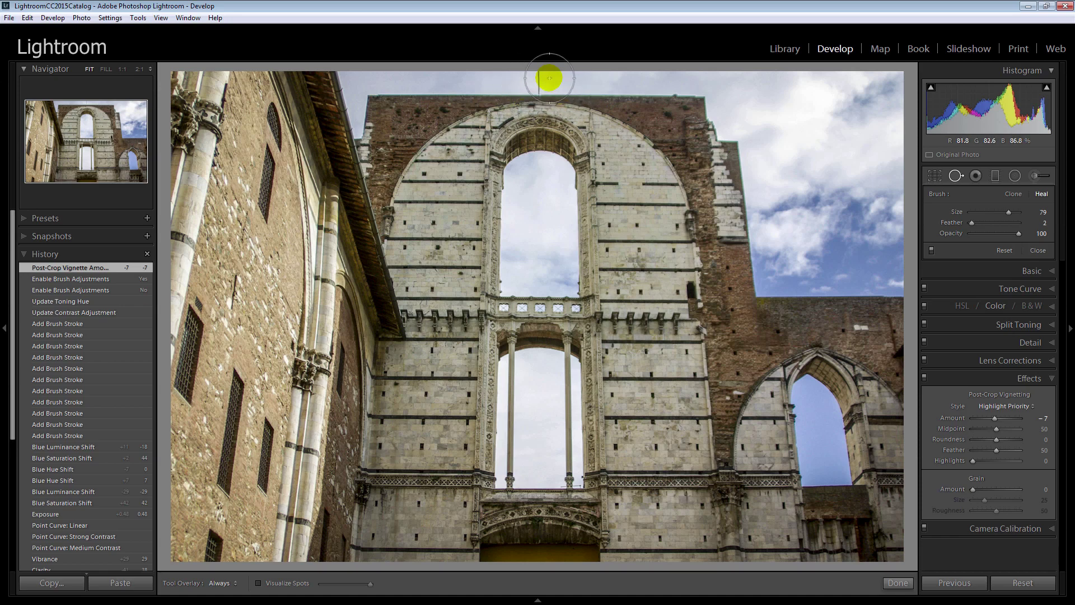
left_click(956, 177)
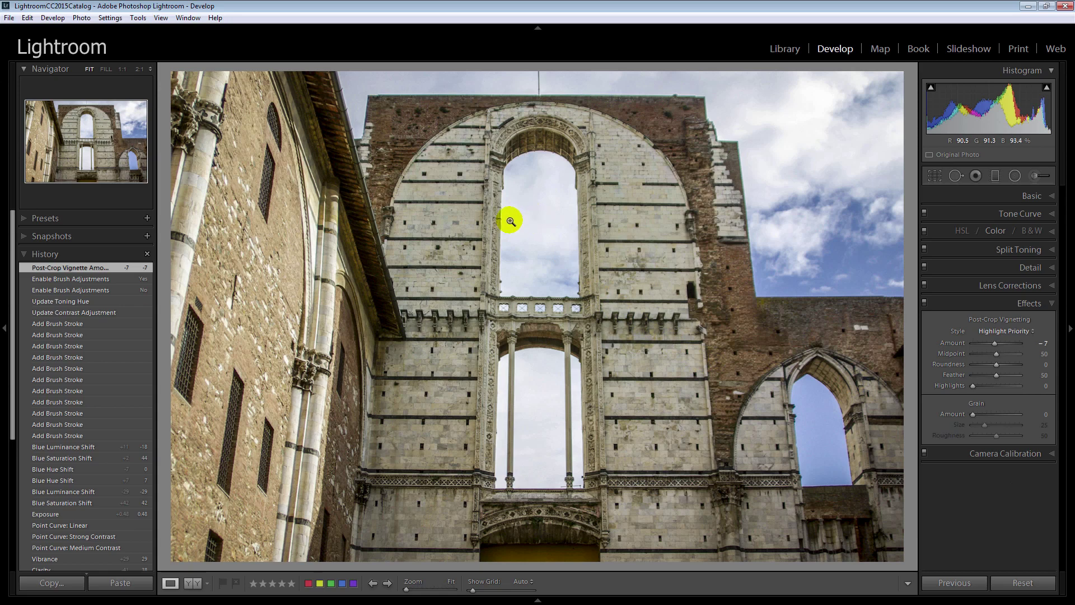
- Edit a copy with Lightroom adjustments in Photoshop CC 2015, rendered using Lightroom
right_click(530, 146)
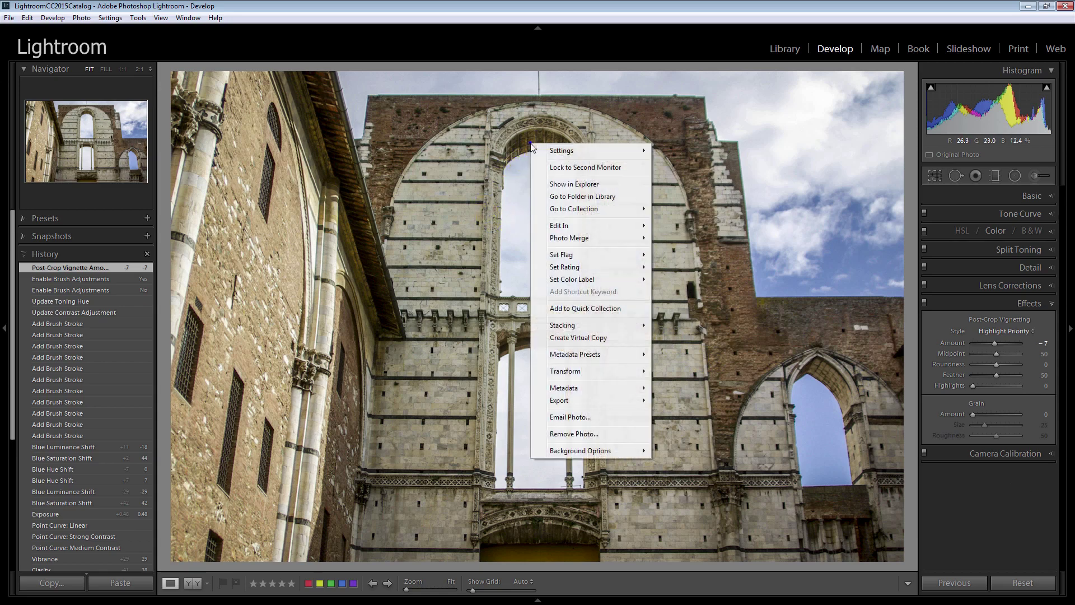
mouse_move(556, 224)
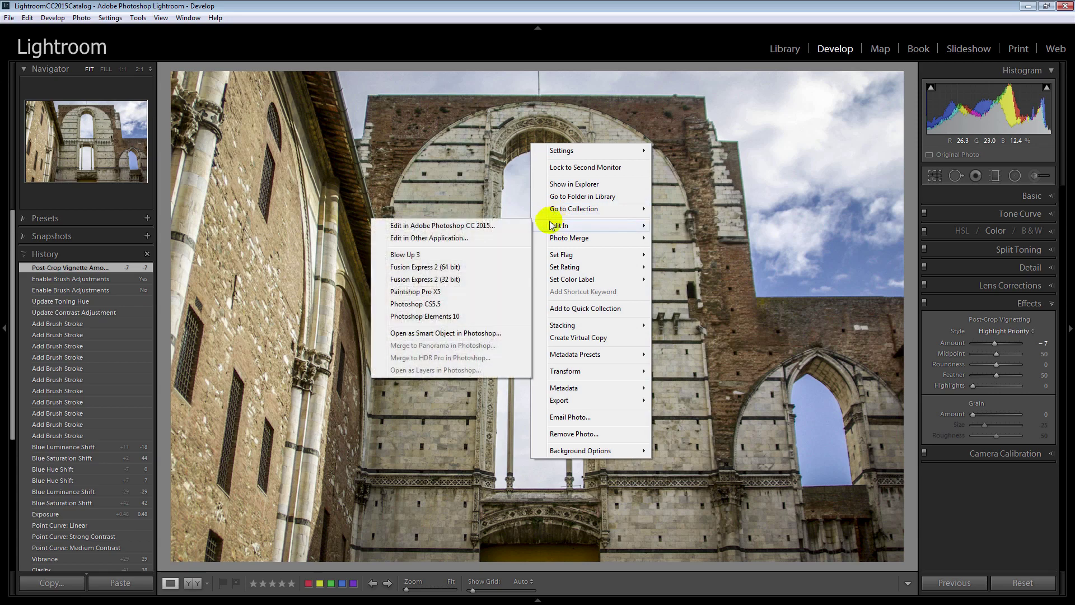
left_click(436, 227)
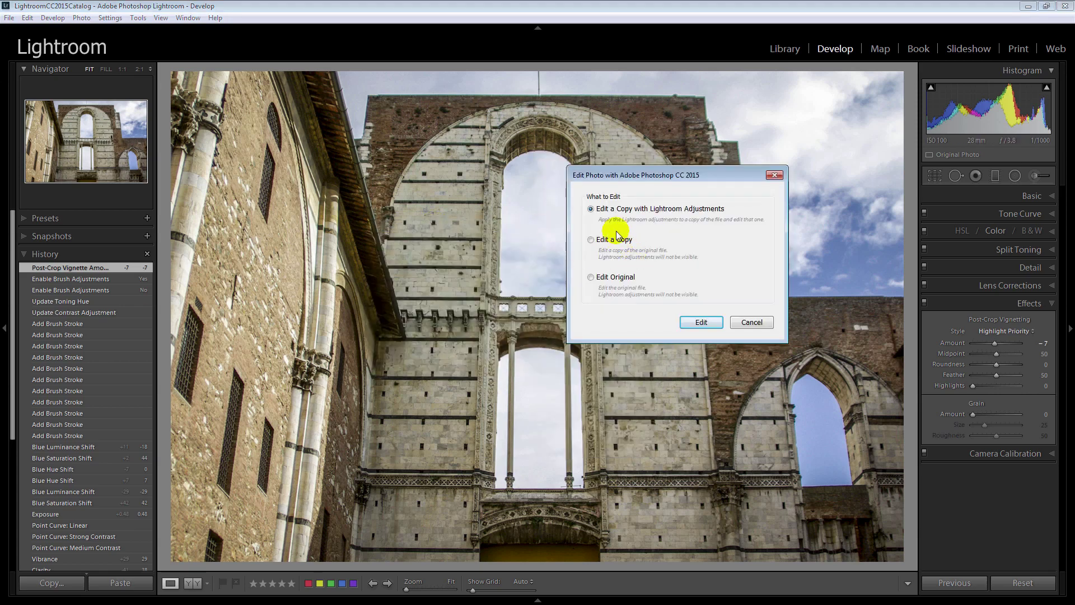
left_click(702, 324)
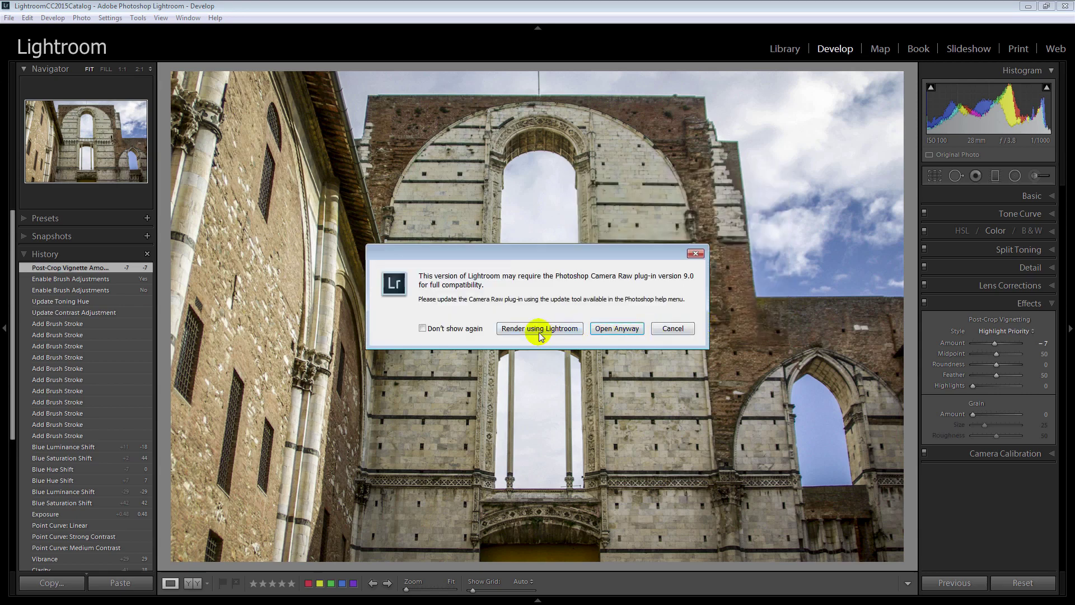
left_click(540, 330)
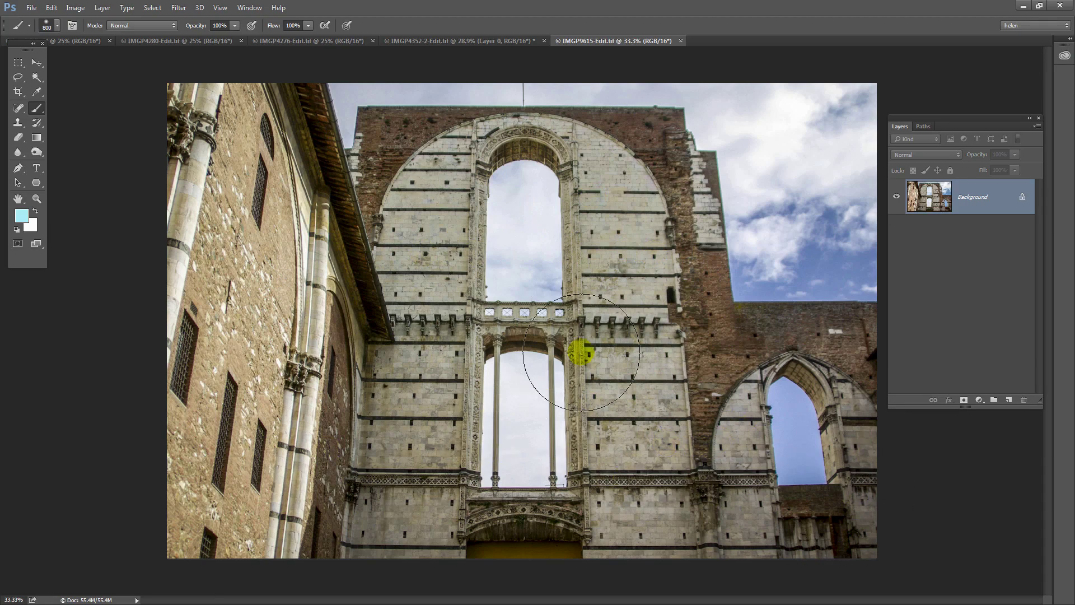
- Pick the Content-Aware Spot Healing Brush and magnify the top of the wall around the pole
left_click(19, 111)
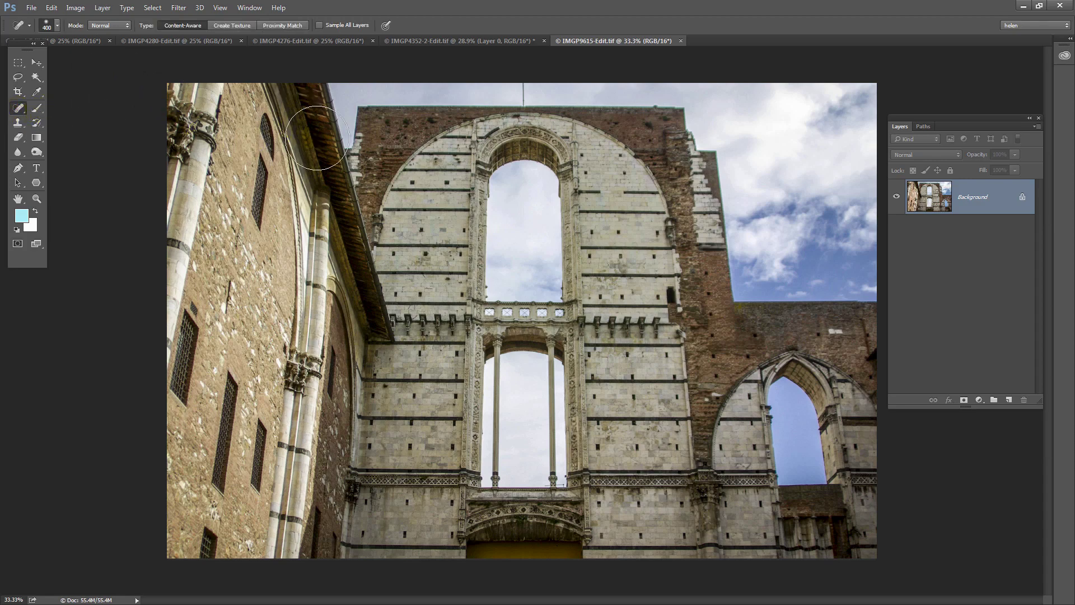
key("z")
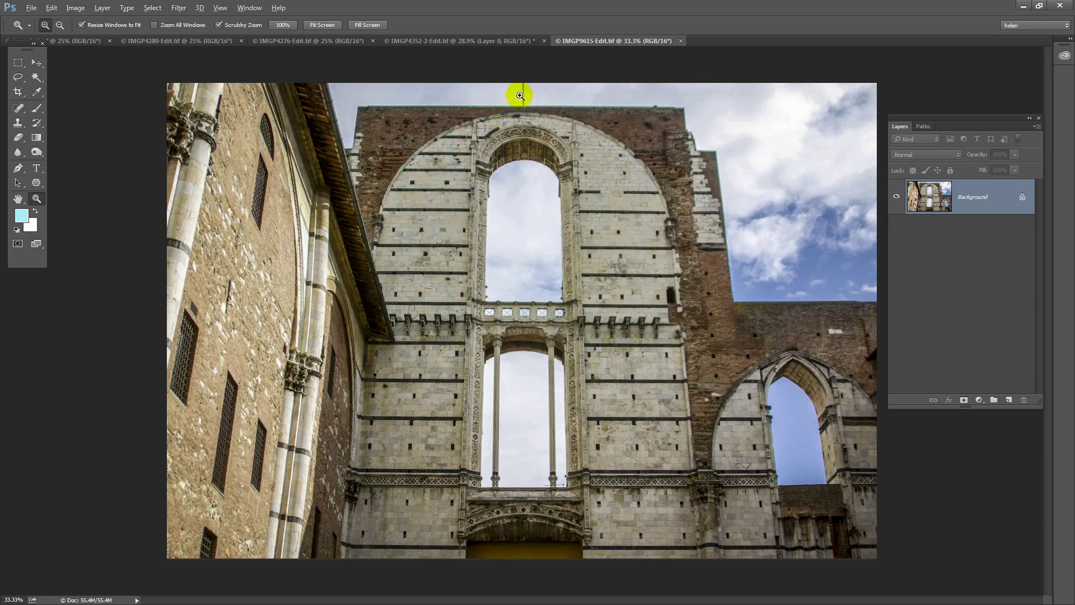
left_click_drag(520, 95, 545, 88)
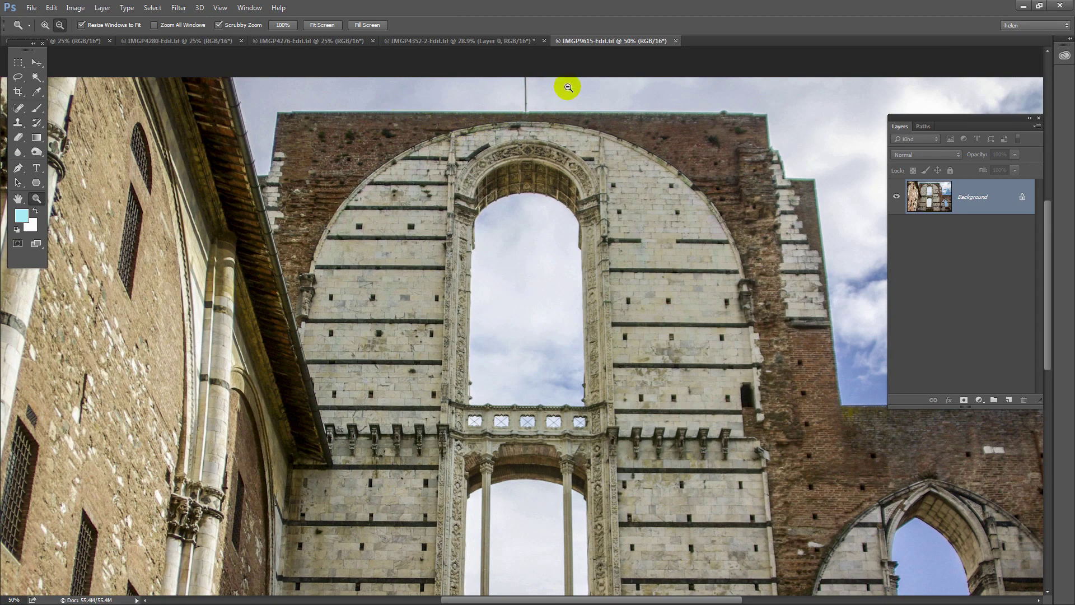
left_click_drag(1049, 228, 1043, 183)
- Paint out the pole with a 90-size spot healing brush, touching up remaining traces
left_click(18, 107)
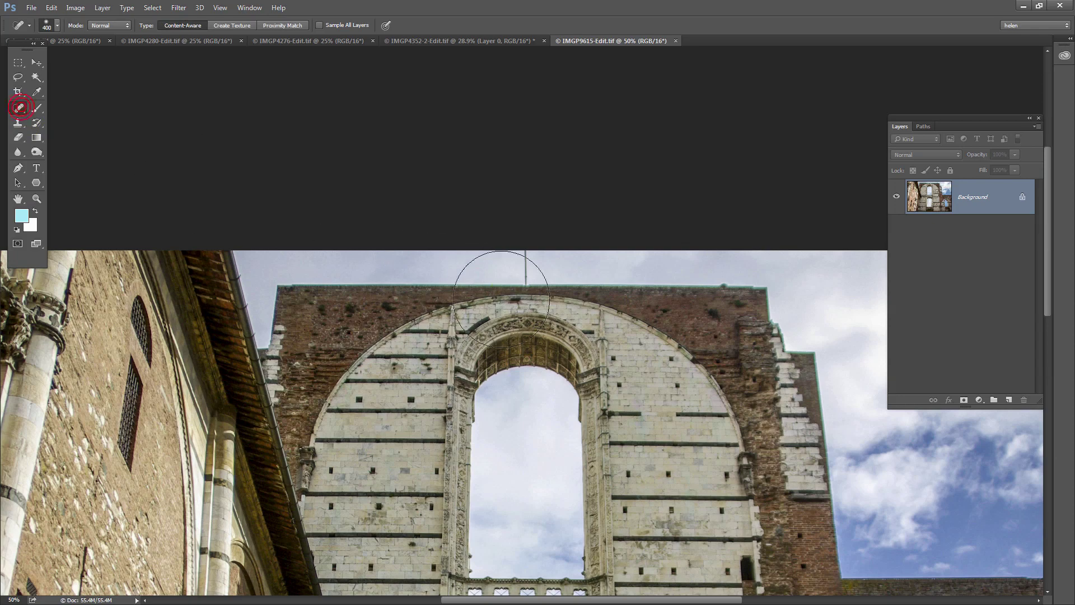
key("bracketleft")
key("bracketleft")
key("bracketleft")
key("bracketleft")
key("bracketleft")
key("bracketleft")
key("bracketleft")
key("bracketleft")
left_click_drag(525, 253, 525, 282)
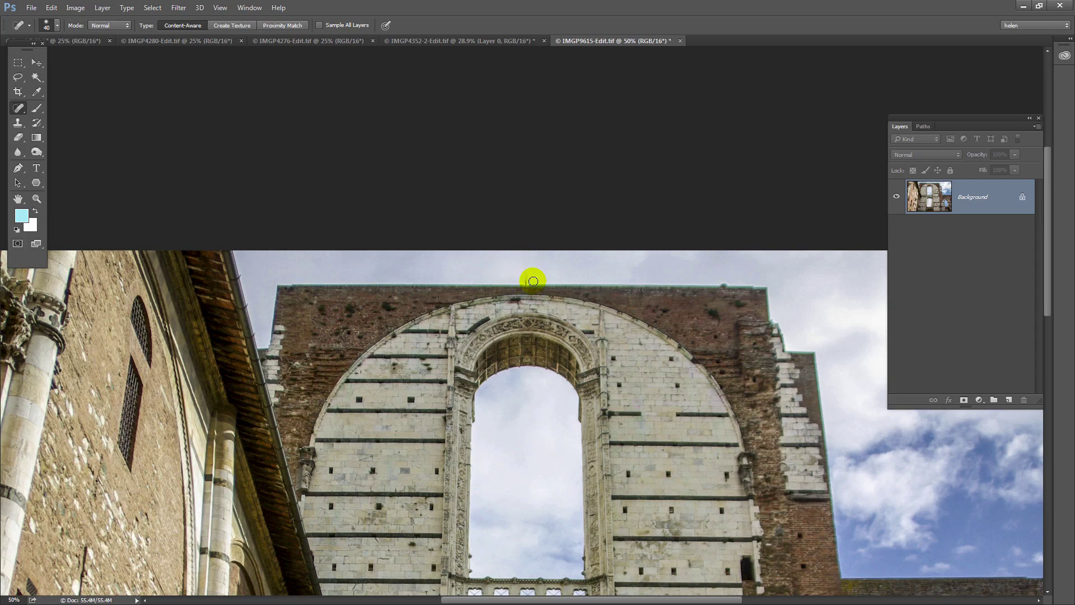
left_click(526, 278)
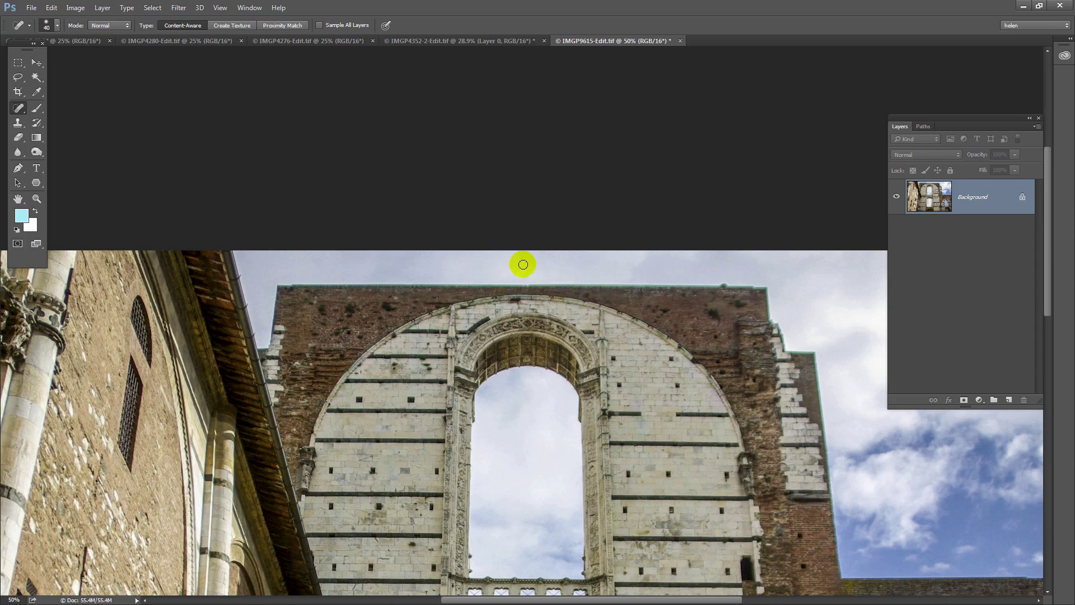
- Zoom out to fit the whole image and save the retouched IMGP9615-Edit.tif via File > Save
left_click(37, 199)
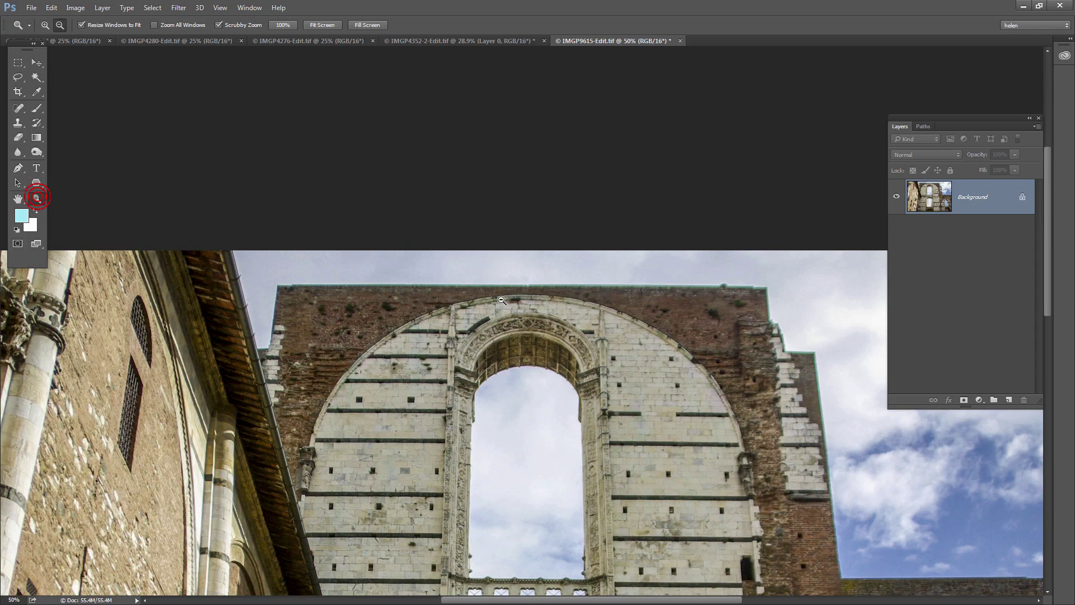
left_click(530, 302)
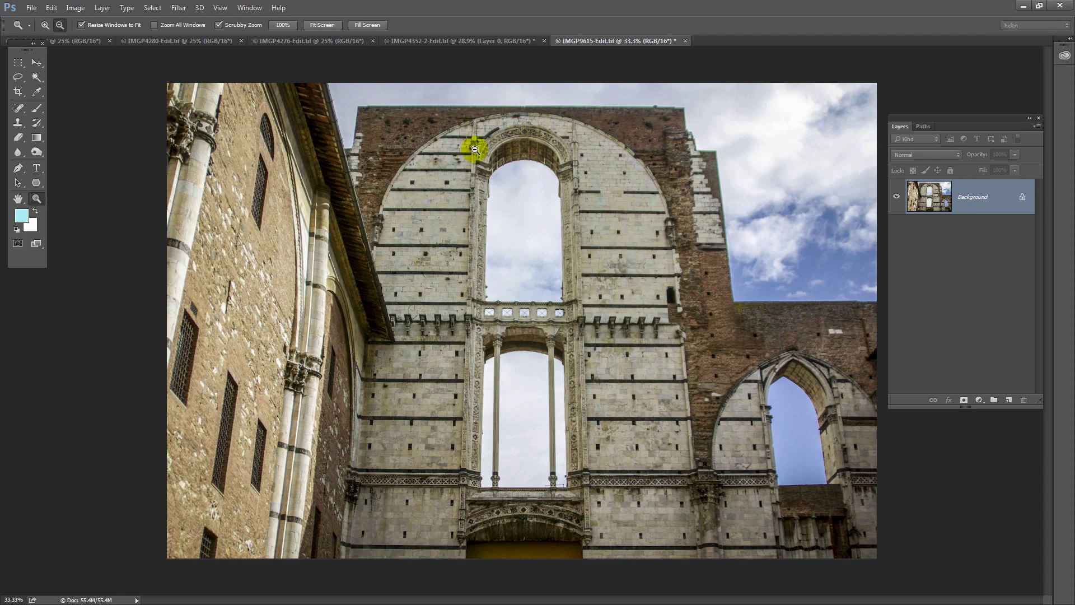
left_click(31, 9)
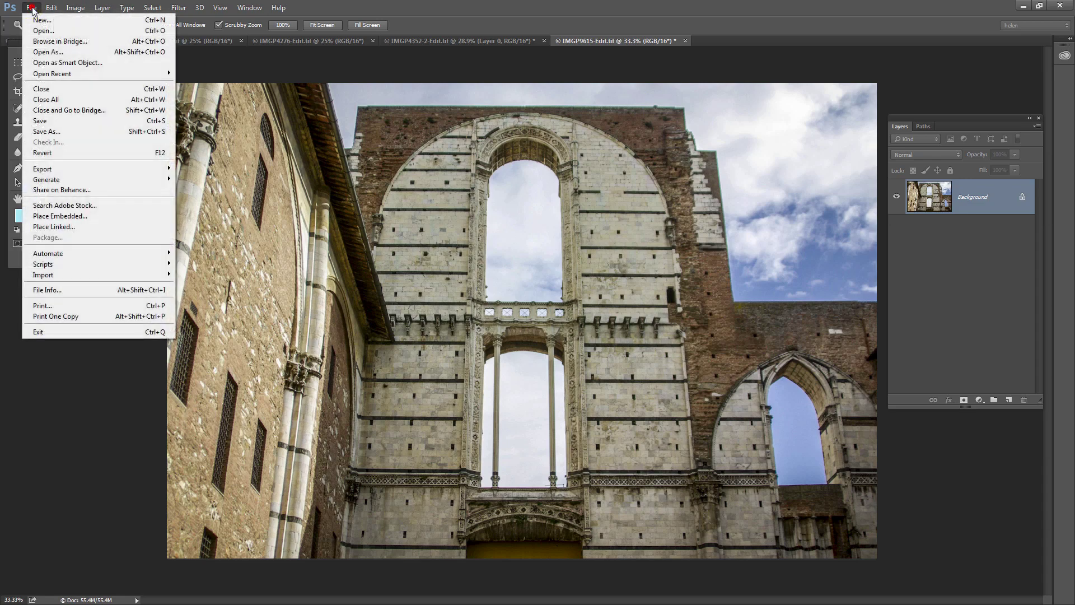
left_click(38, 121)
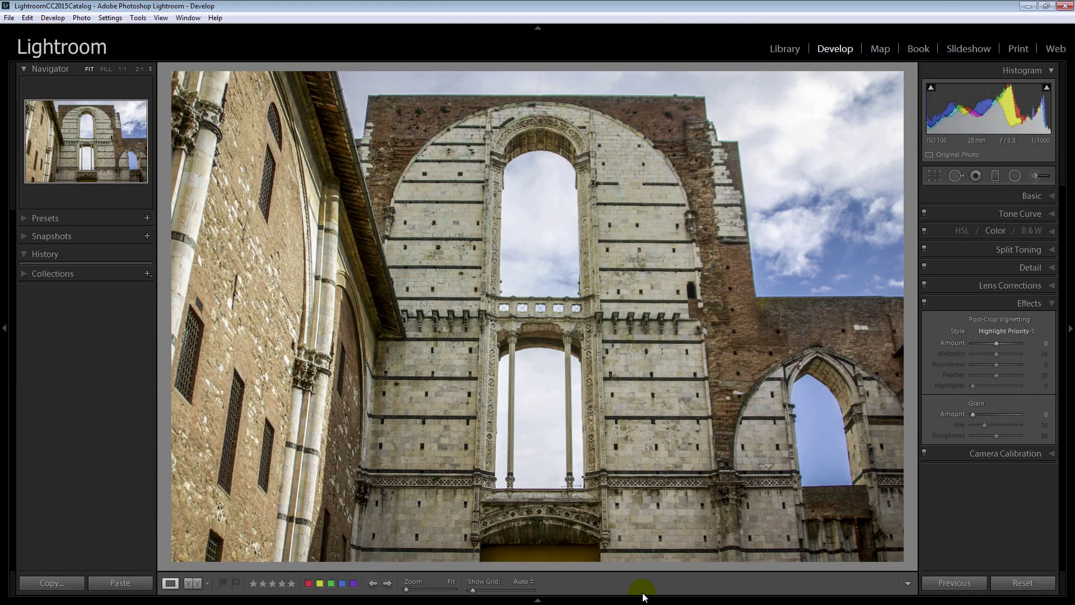
- Expand the filmstrip stack and switch between IMGP9615.JPG and IMGP9615-Edit.tif, ending on IMGP9615.JPG
left_click(538, 600)
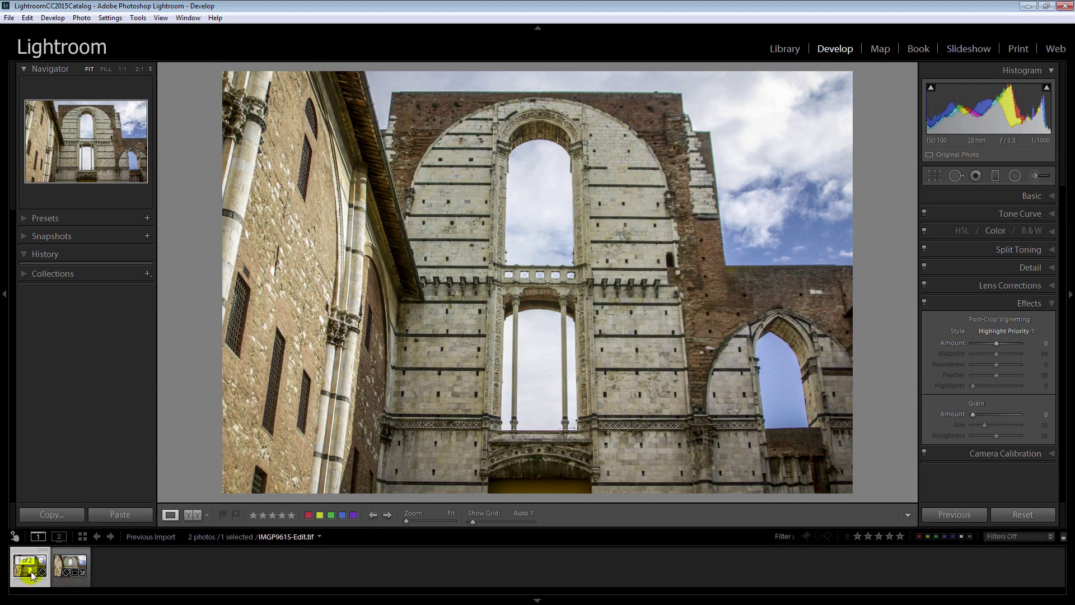
left_click(25, 560)
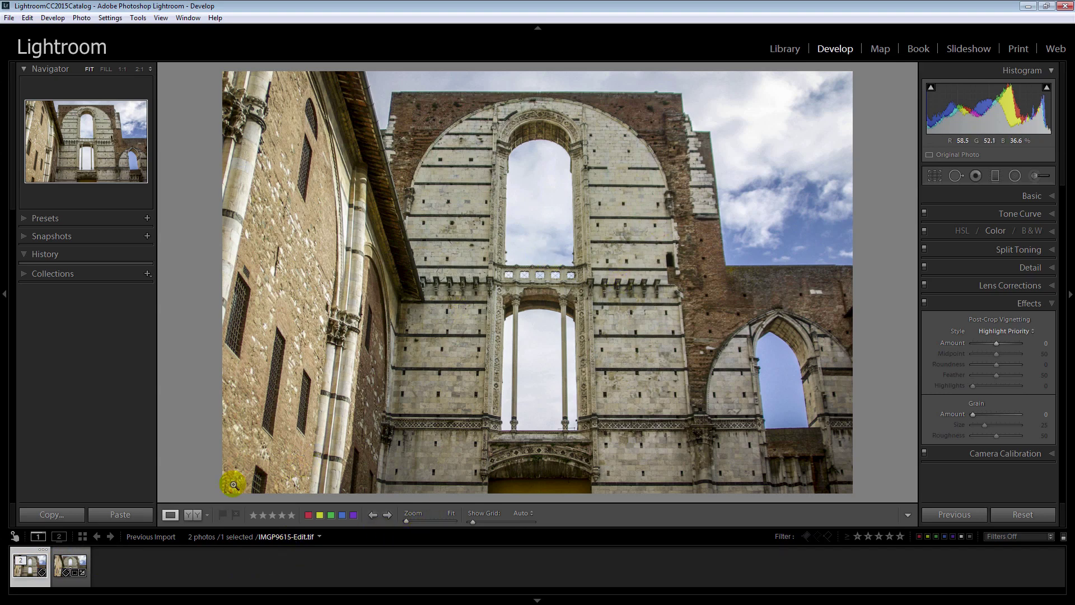
left_click(70, 569)
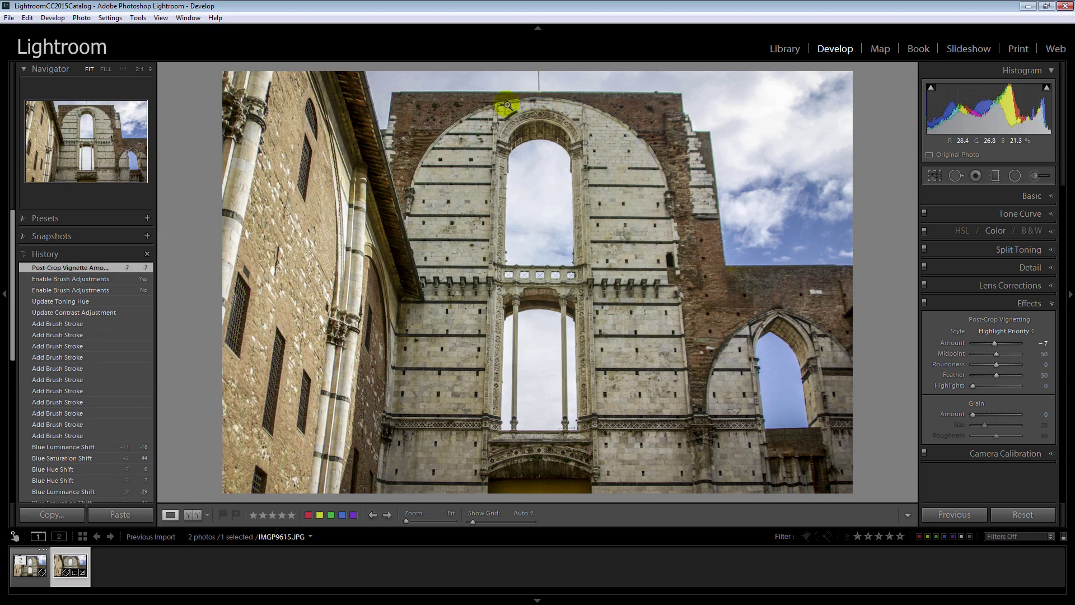
left_click(21, 569)
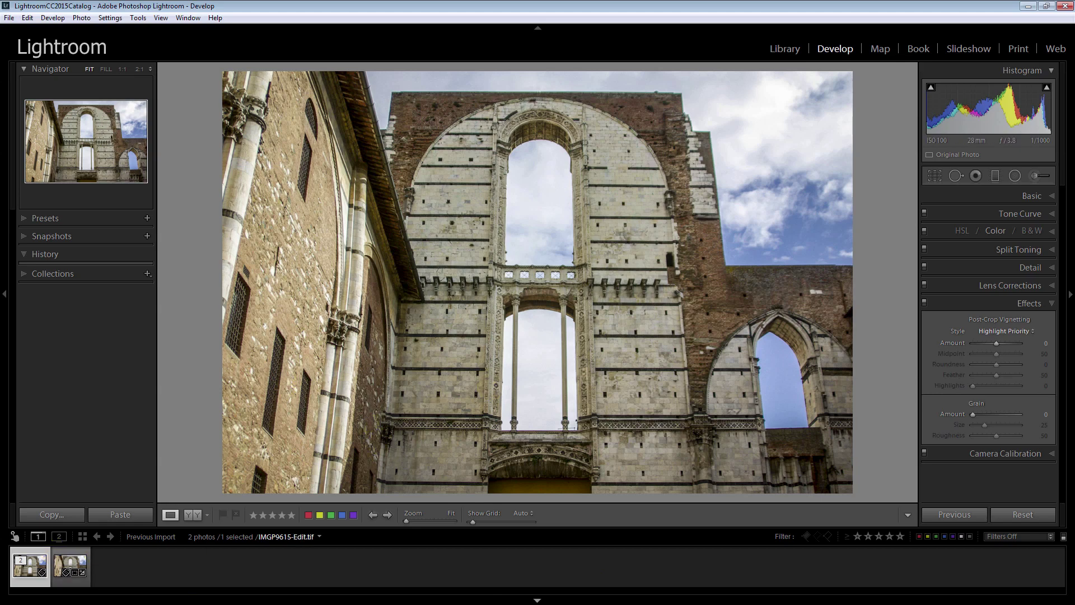
left_click(59, 566)
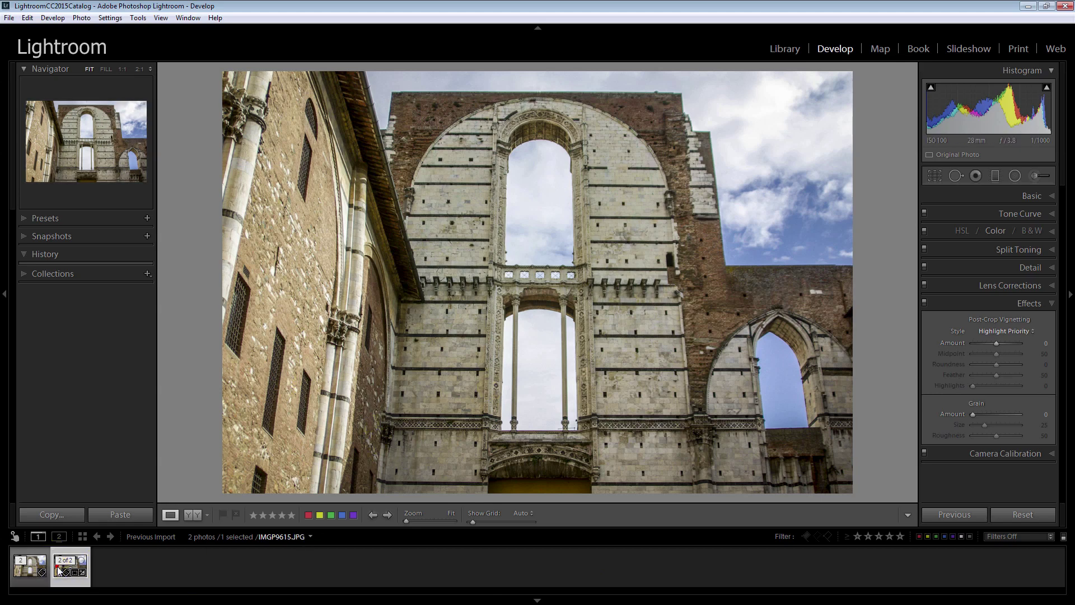
- Hide the filmstrip, toggle Before/After back to the edited copy, then show and hide the filmstrip
left_click(537, 601)
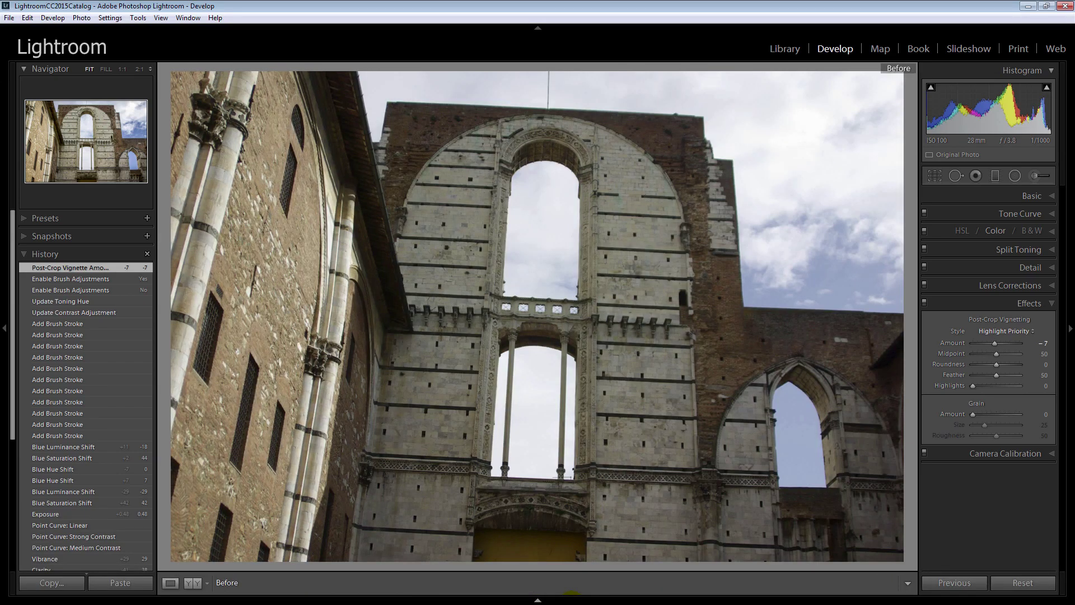
key("backslash")
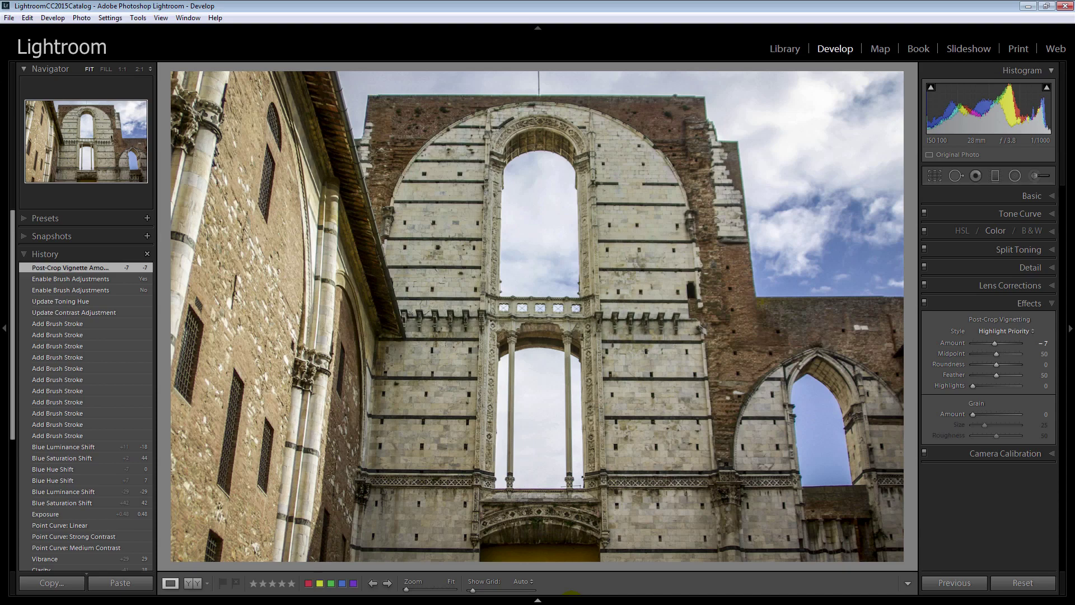
left_click(538, 600)
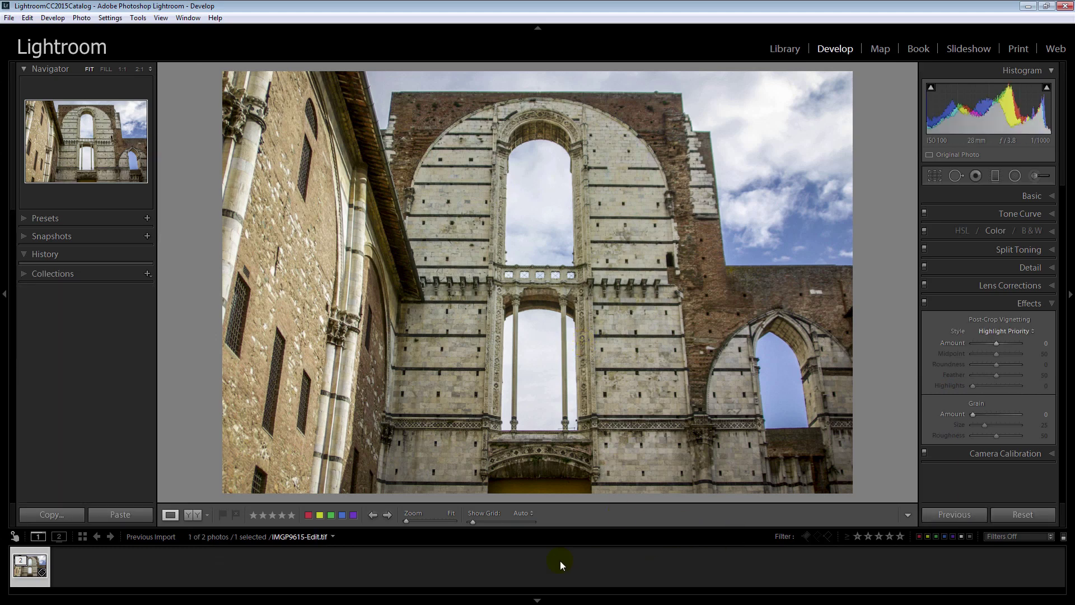
left_click(538, 600)
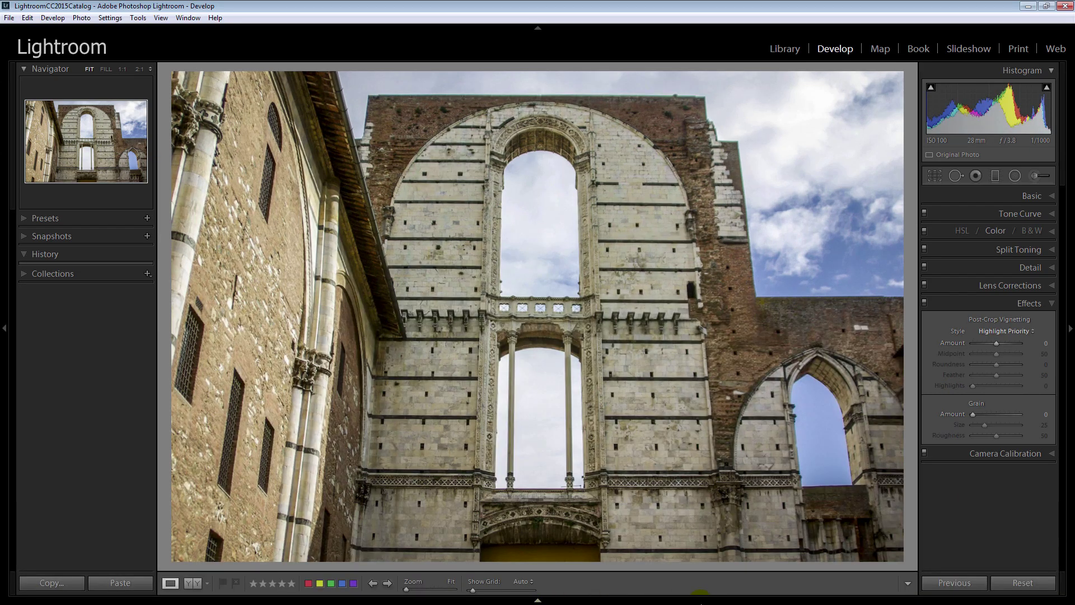